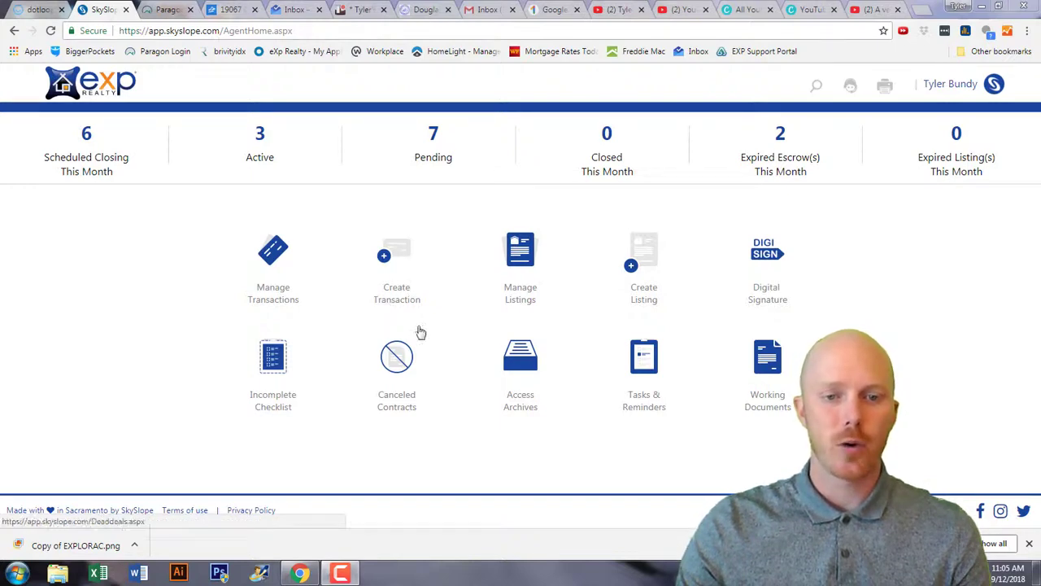
Start a new transaction and pick the property's Omaha street address from the address search suggestions.
{"action": "left_click", "coordinate": [400, 254]}
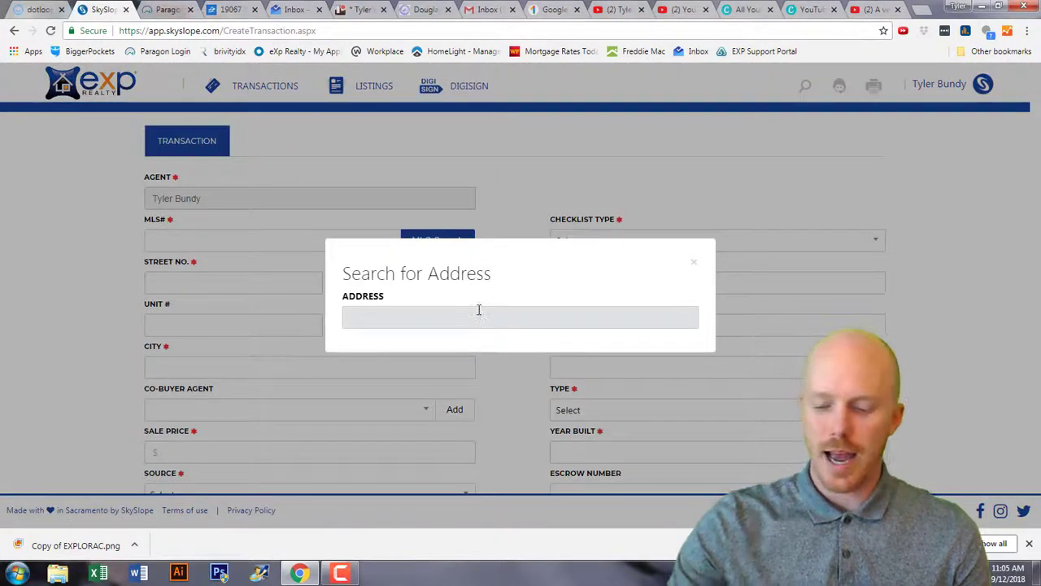
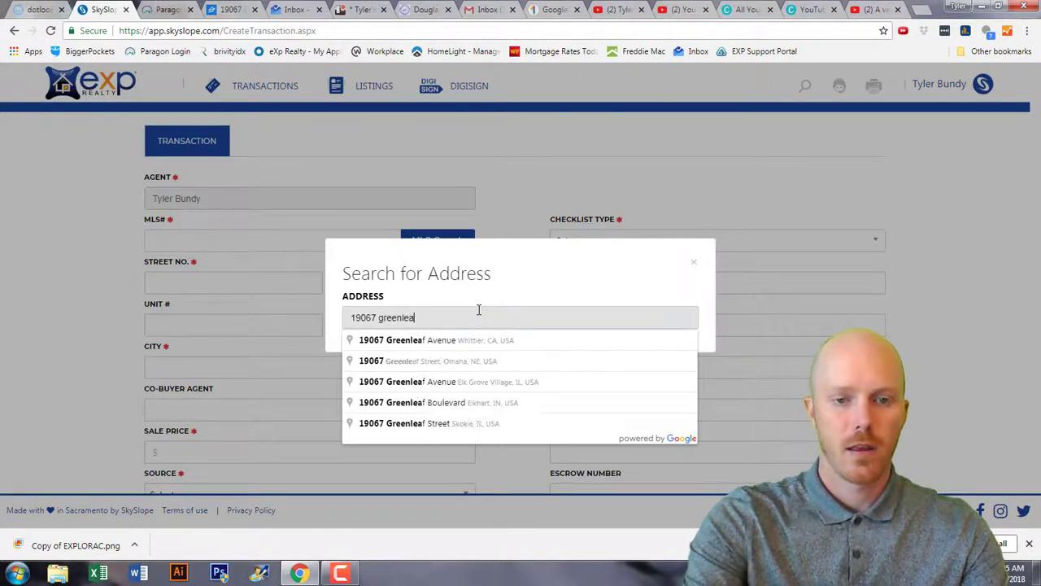
{"action": "left_click", "coordinate": [440, 363]}
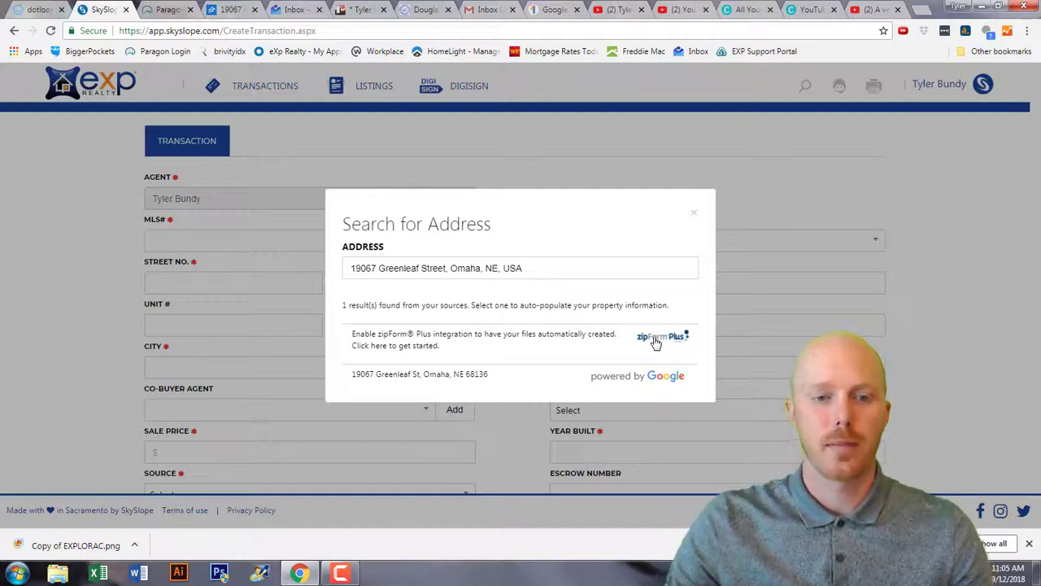
Import the found address, set MLS# to none, enter a sale price and year built 2016.
{"action": "left_click", "coordinate": [475, 378]}
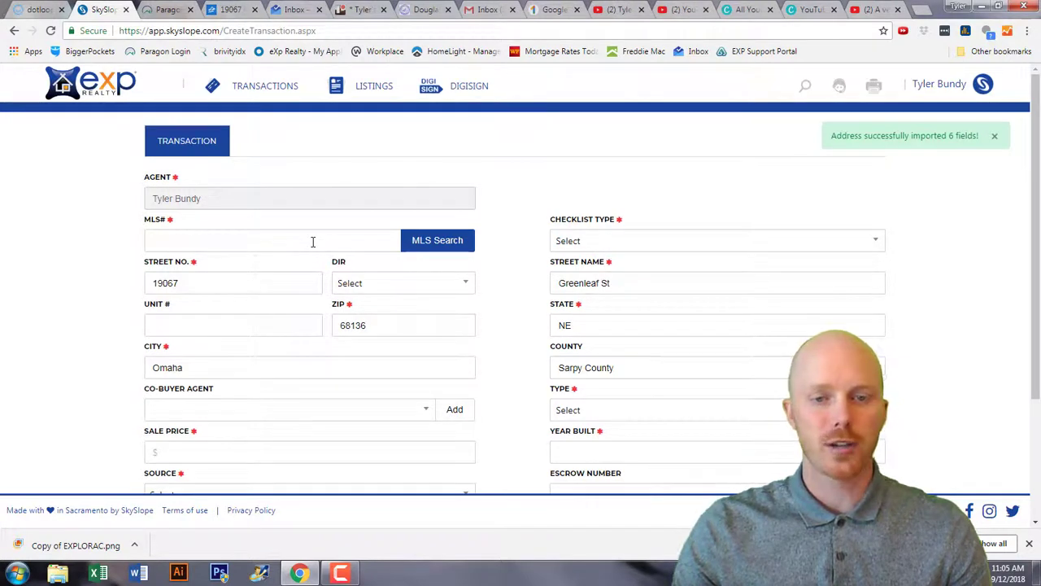
{"action": "left_click", "coordinate": [312, 242]}
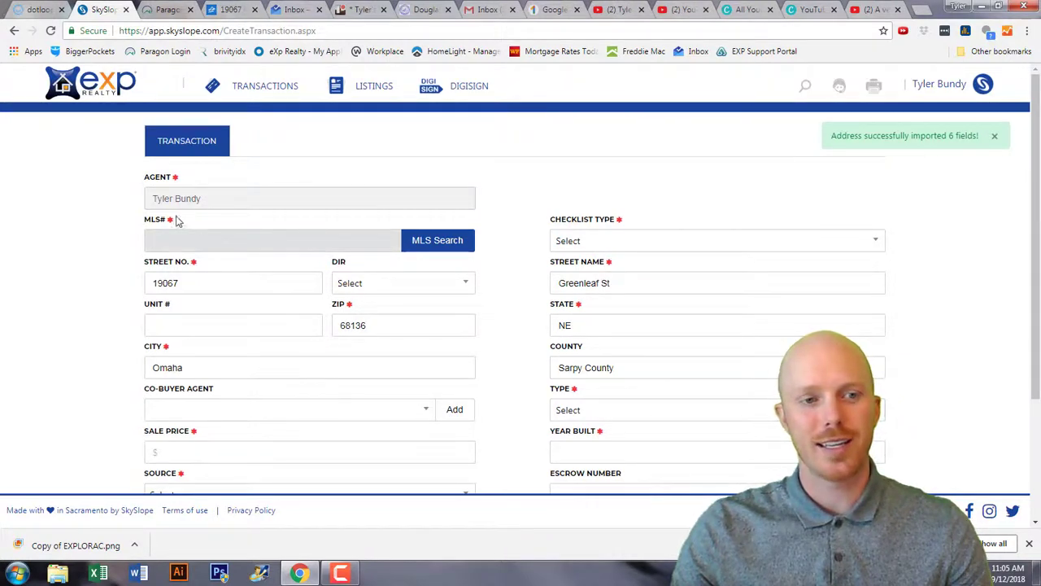
{"action": "left_click", "coordinate": [217, 242]}
{"action": "type", "text": "none"}
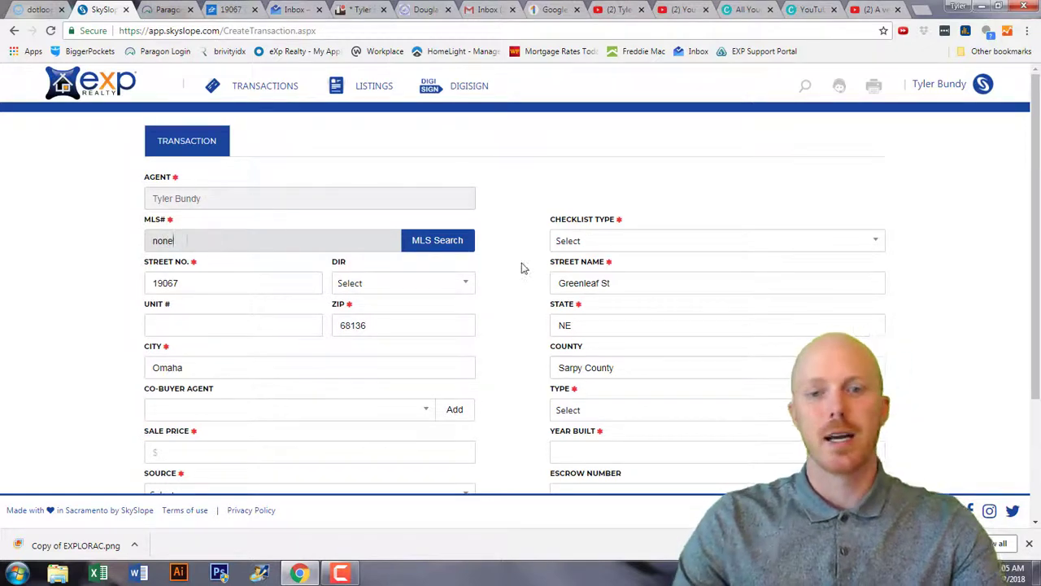
{"action": "scroll", "coordinate": [244, 371], "scroll_direction": "down", "scroll_amount": 2}
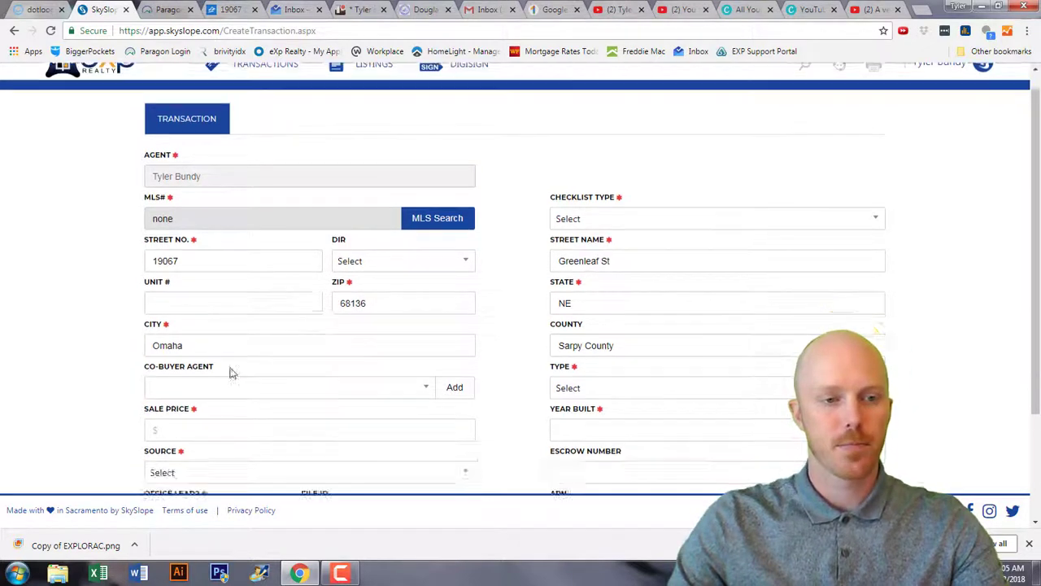
{"action": "left_click", "coordinate": [193, 322]}
{"action": "type", "text": "2360000"}
{"action": "key", "text": "Tab"}
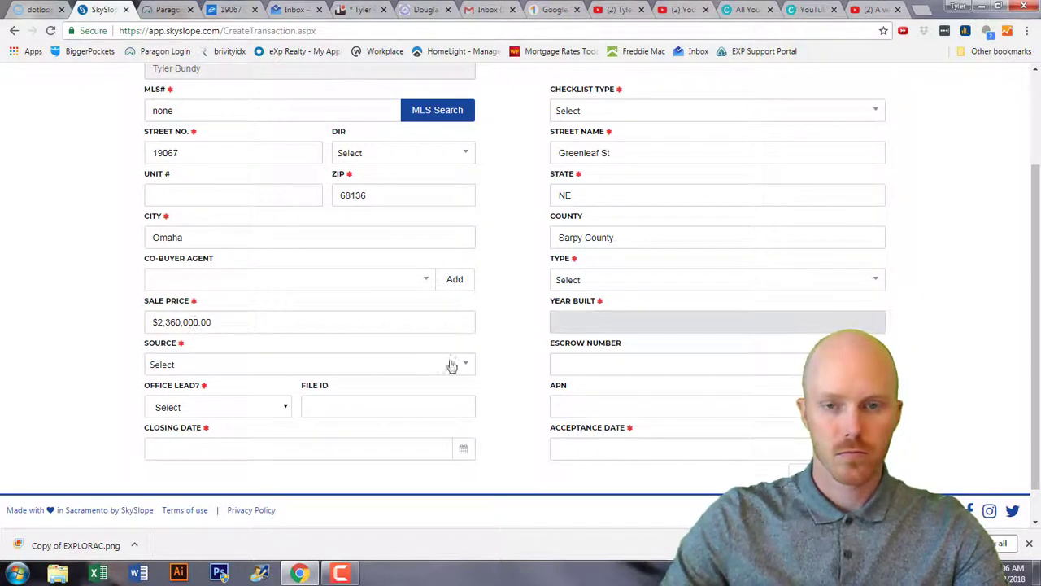
{"action": "type", "text": "2016"}
Correct the mistyped sale price to 236000.
{"action": "left_click", "coordinate": [458, 364]}
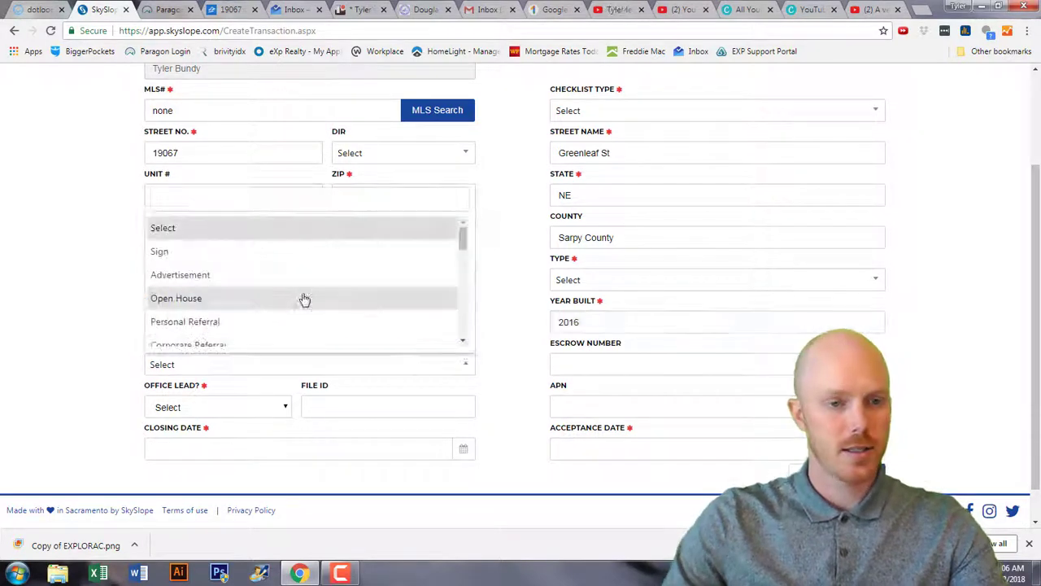
{"action": "left_click", "coordinate": [456, 231]}
{"action": "left_click", "coordinate": [221, 321]}
{"action": "key", "text": "BackSpace"}
{"action": "key", "text": "BackSpace"}
{"action": "key", "text": "BackSpace"}
{"action": "key", "text": "BackSpace"}
{"action": "key", "text": "BackSpace"}
{"action": "key", "text": "BackSpace"}
{"action": "key", "text": "BackSpace"}
{"action": "key", "text": "BackSpace"}
{"action": "key", "text": "BackSpace"}
{"action": "key", "text": "BackSpace"}
{"action": "key", "text": "BackSpace"}
{"action": "key", "text": "BackSpace"}
{"action": "key", "text": "BackSpace"}
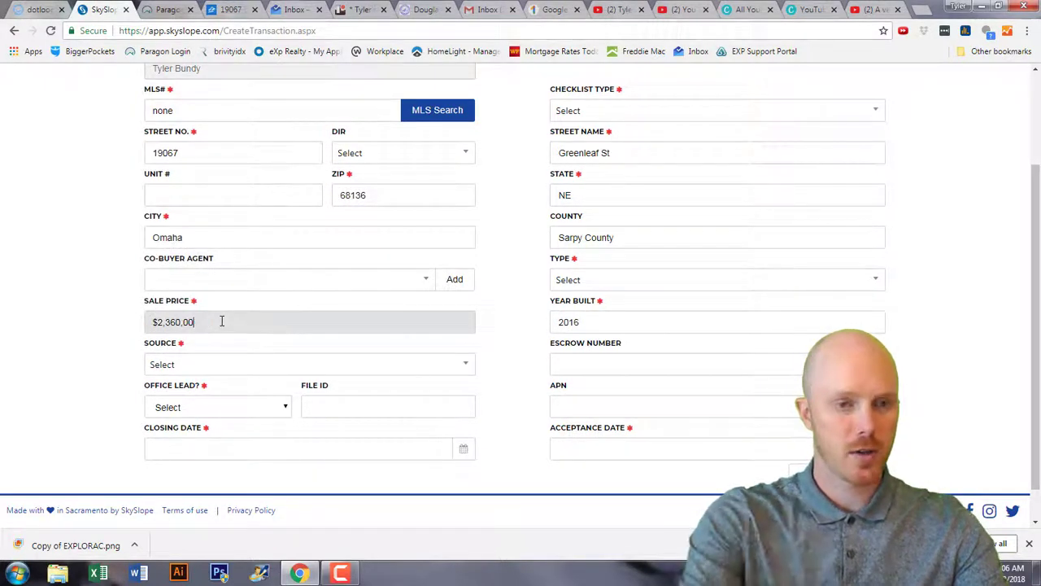
{"action": "type", "text": "236000"}
{"action": "key", "text": "Tab"}
Set the lead source to SOI and mark the deal as not an office lead.
{"action": "left_click", "coordinate": [210, 365]}
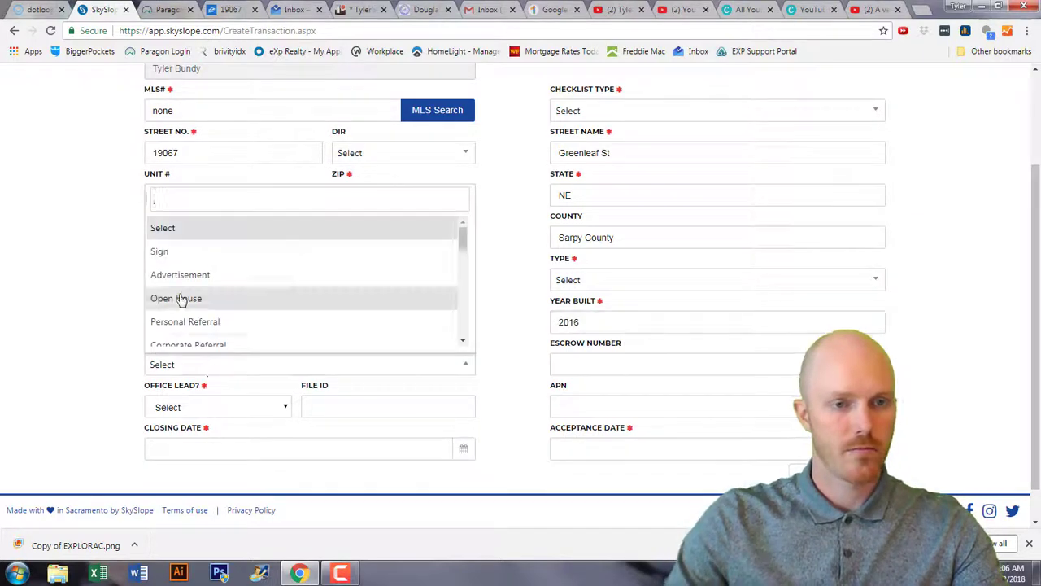
{"action": "scroll", "coordinate": [190, 292], "scroll_direction": "down", "scroll_amount": 5}
{"action": "left_click", "coordinate": [154, 236]}
{"action": "left_click", "coordinate": [207, 407]}
{"action": "left_click", "coordinate": [163, 421]}
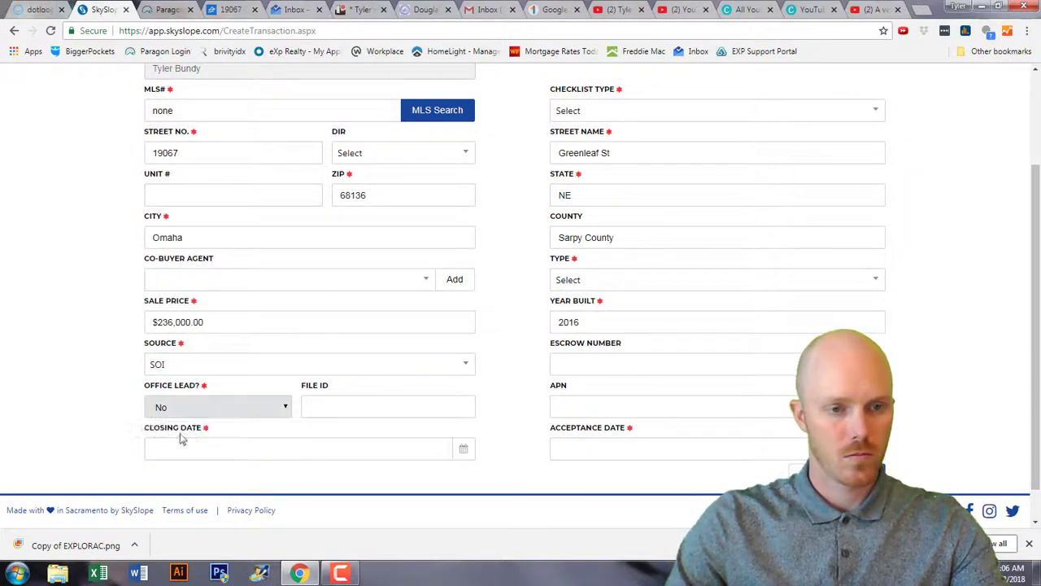
Set the closing date to 10/12/2018 and the acceptance date to 09/10/2018.
{"action": "left_click", "coordinate": [200, 448]}
{"action": "left_click", "coordinate": [281, 330]}
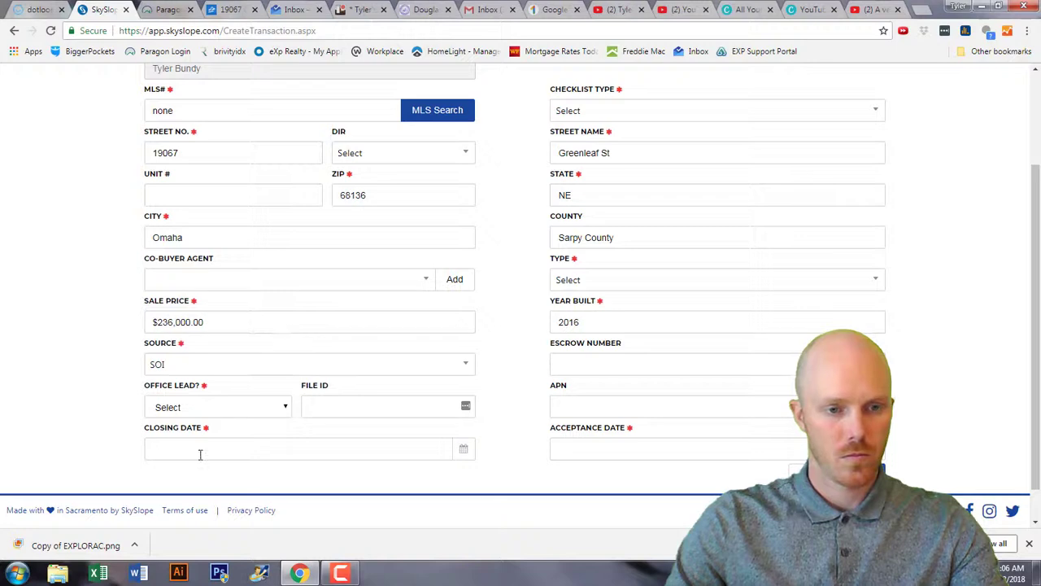
{"action": "left_click", "coordinate": [199, 450]}
{"action": "left_click", "coordinate": [300, 275]}
{"action": "left_click", "coordinate": [276, 330]}
{"action": "left_click", "coordinate": [594, 448]}
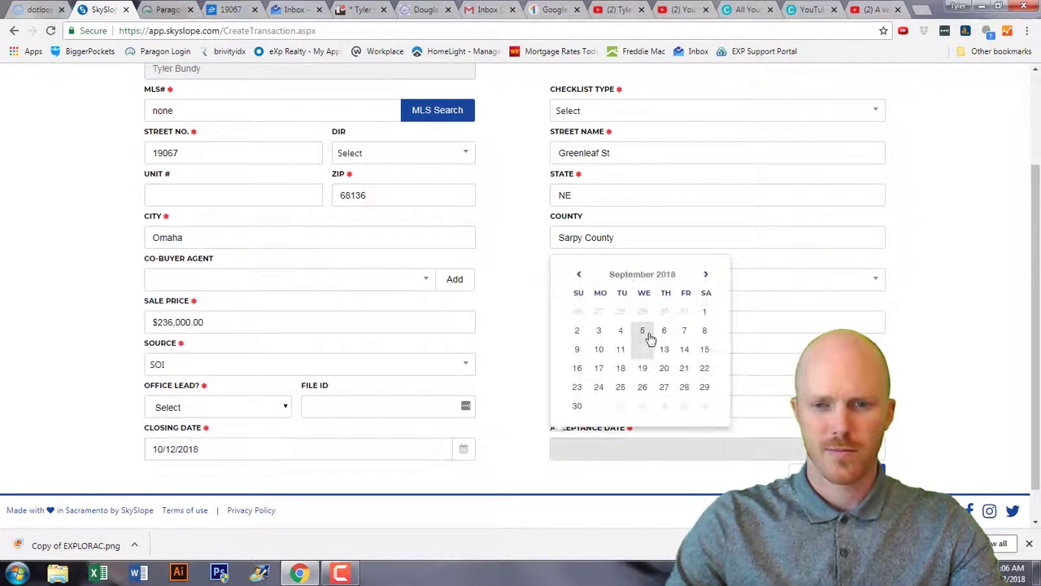
{"action": "left_click", "coordinate": [599, 349]}
Set the transaction type to Sale and the checklist type to Residential Sale.
{"action": "left_click", "coordinate": [581, 279]}
{"action": "left_click", "coordinate": [570, 358]}
{"action": "left_click", "coordinate": [595, 114]}
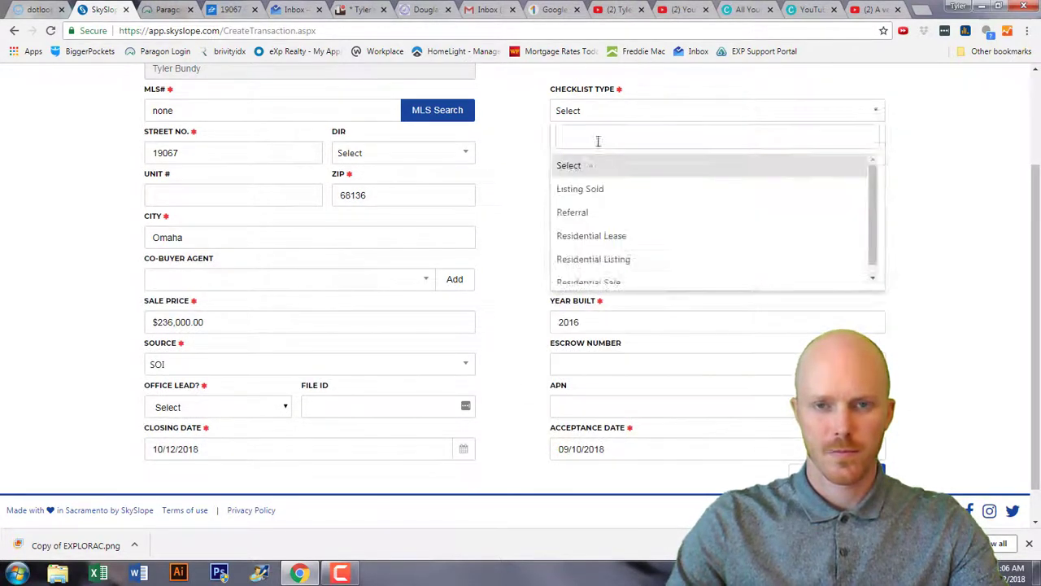
{"action": "left_click", "coordinate": [588, 282]}
{"action": "scroll", "coordinate": [530, 281], "scroll_direction": "down", "scroll_amount": 1}
{"action": "scroll", "coordinate": [529, 278], "scroll_direction": "up", "scroll_amount": 2}
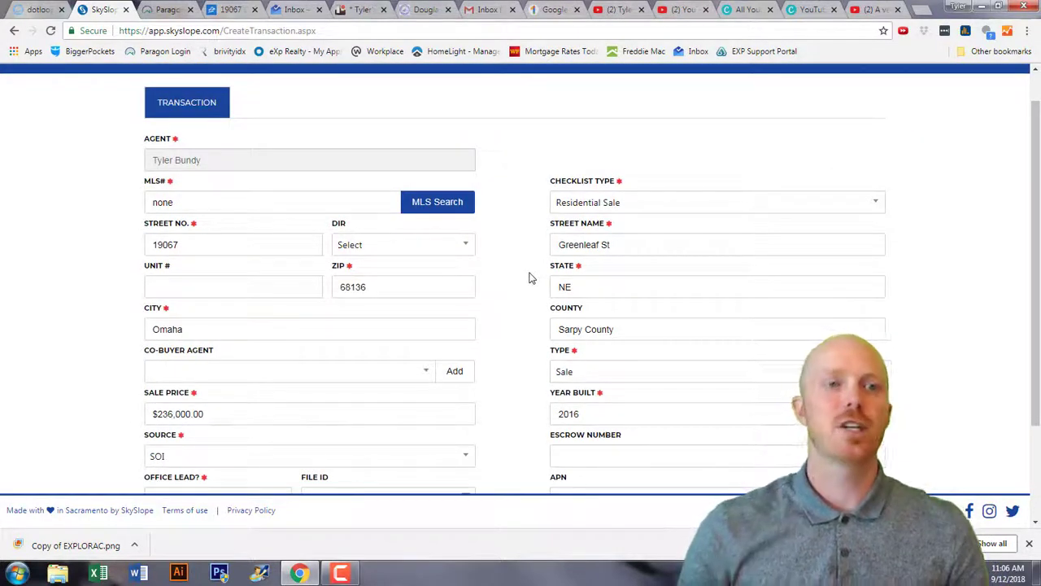
{"action": "scroll", "coordinate": [722, 339], "scroll_direction": "down", "scroll_amount": 2}
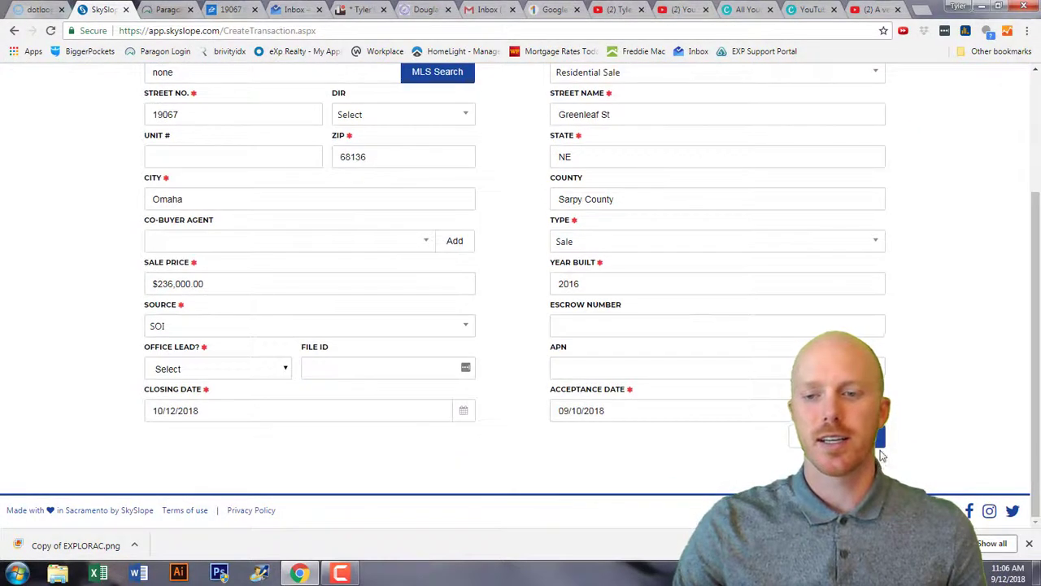
{"action": "scroll", "coordinate": [553, 419], "scroll_direction": "up", "scroll_amount": 3}
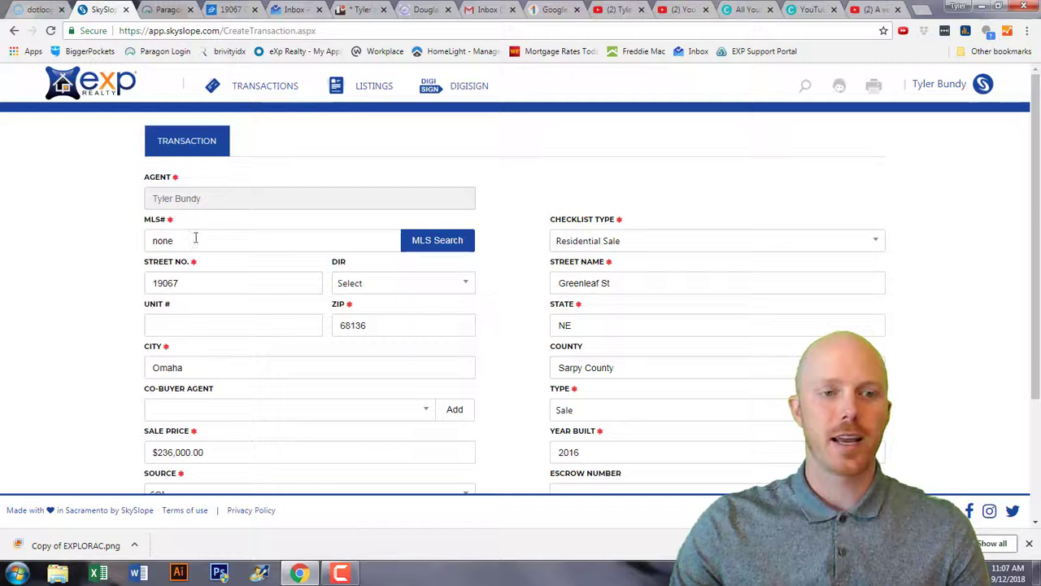
Open the newly created transaction from the transactions list.
{"action": "left_click", "coordinate": [238, 88]}
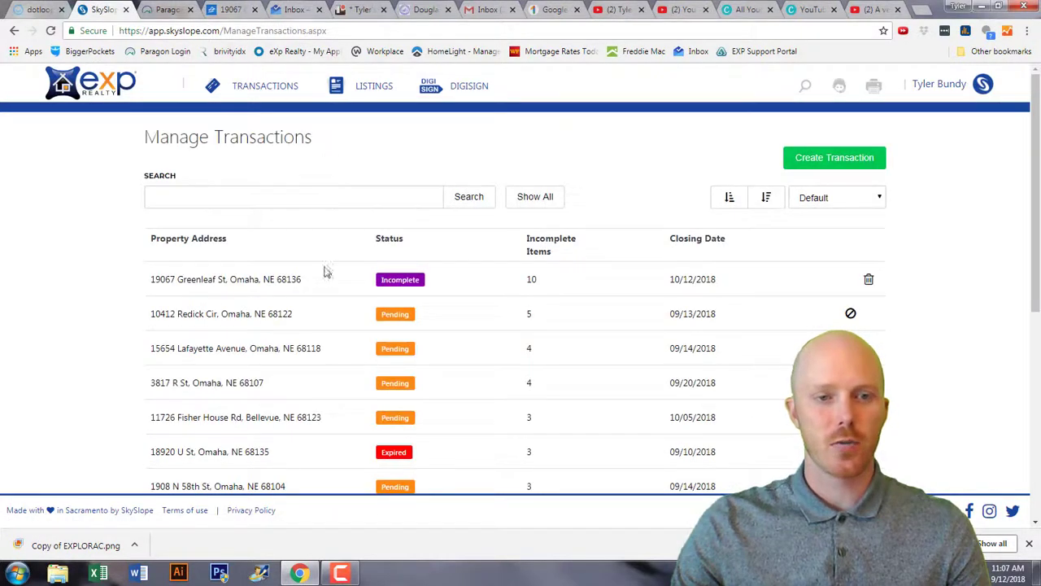
{"action": "left_click", "coordinate": [291, 289]}
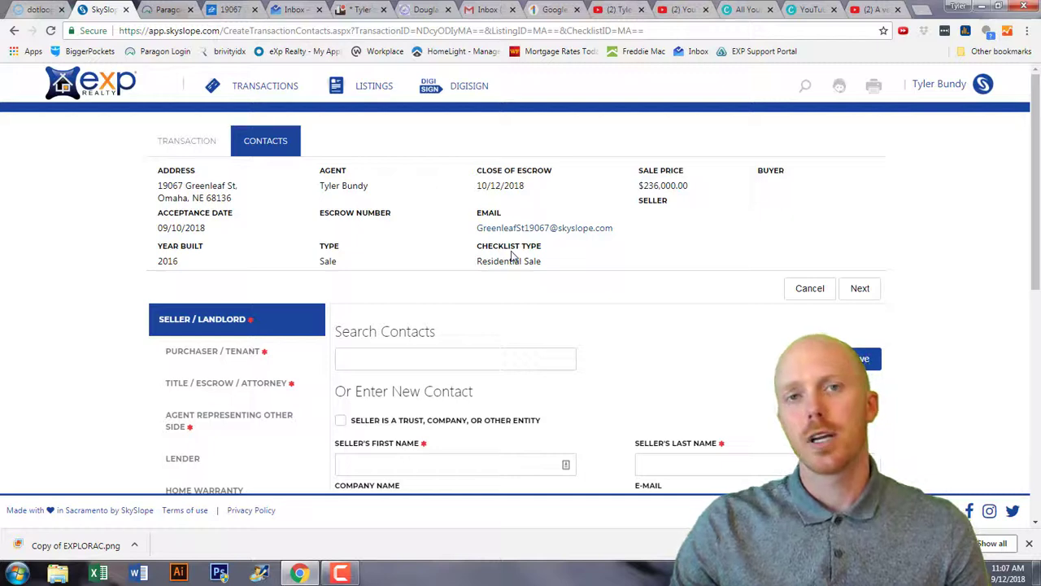
{"action": "scroll", "coordinate": [520, 267], "scroll_direction": "down", "scroll_amount": 1}
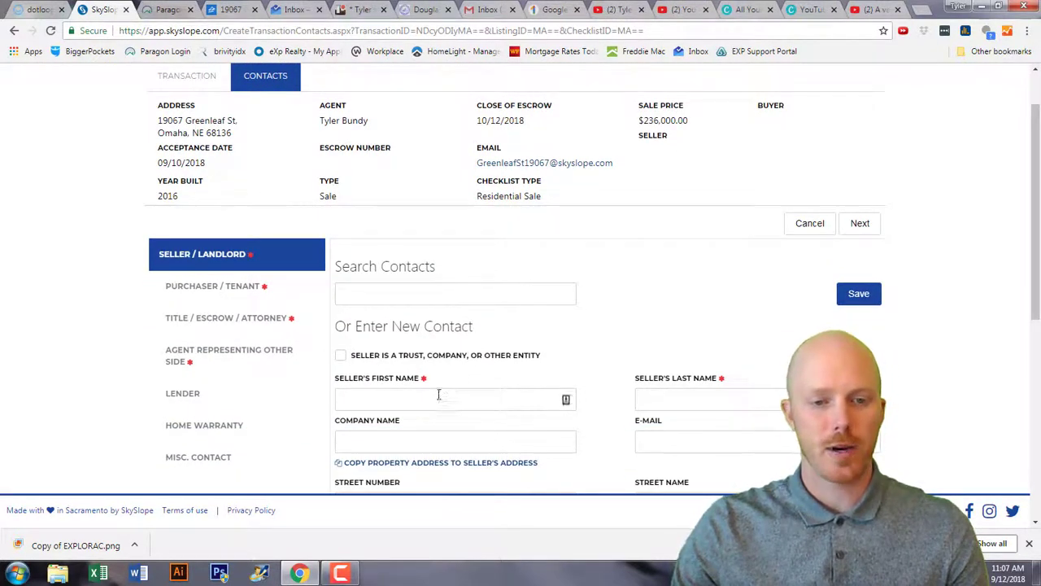
Enter the seller's first and last name and save the seller contact.
{"action": "left_click", "coordinate": [465, 398]}
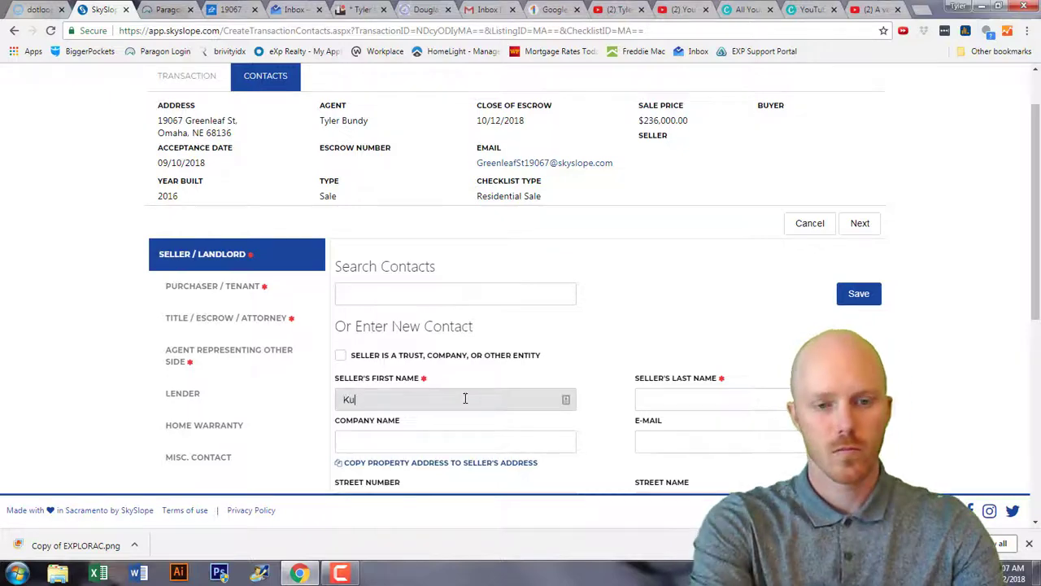
{"action": "key", "text": "Tab"}
{"action": "scroll", "coordinate": [466, 398], "scroll_direction": "down", "scroll_amount": 4}
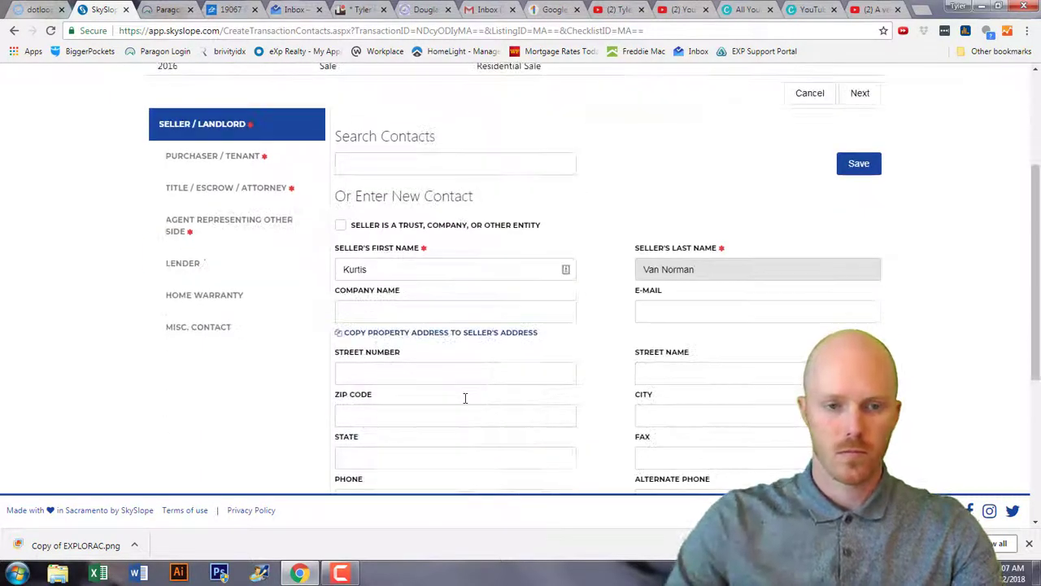
{"action": "left_click", "coordinate": [858, 454]}
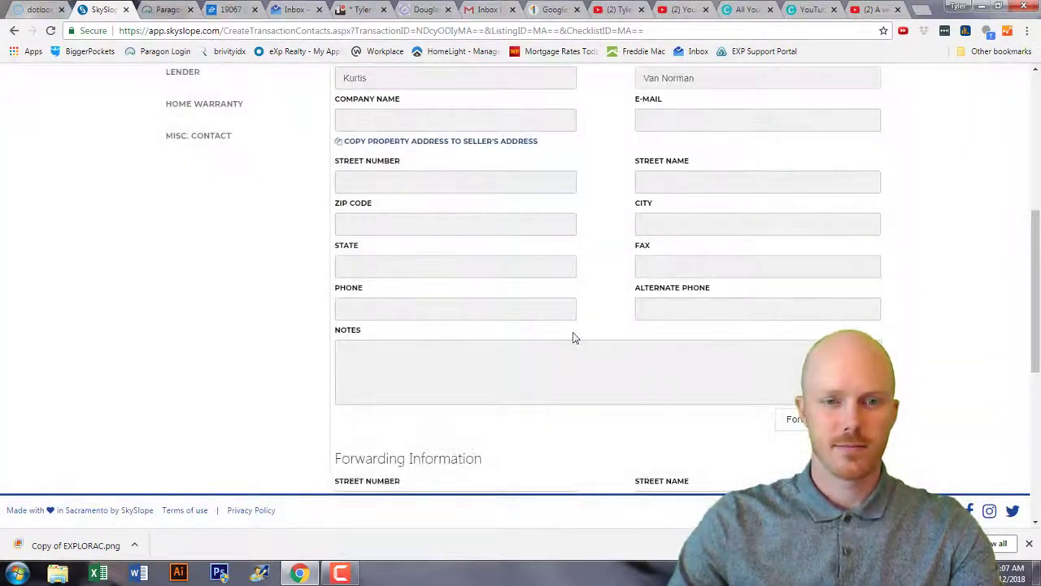
Advance to the purchaser section, enter the buyer's first name, and switch to the Dotloop loop.
{"action": "scroll", "coordinate": [574, 339], "scroll_direction": "up", "scroll_amount": 2}
{"action": "left_click", "coordinate": [844, 102]}
{"action": "left_click", "coordinate": [406, 272]}
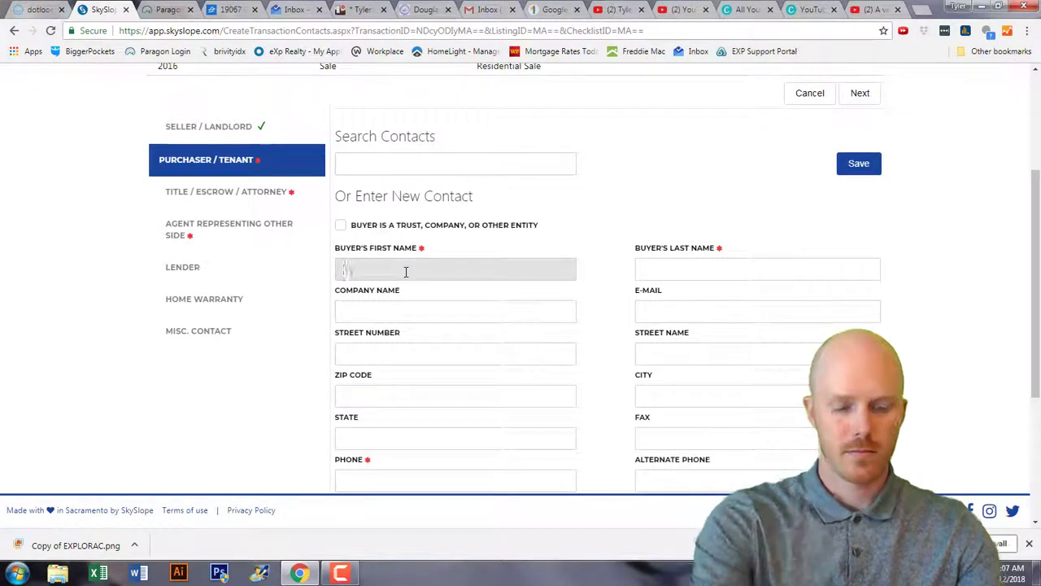
{"action": "type", "text": "Eddy"}
{"action": "key", "text": "Tab"}
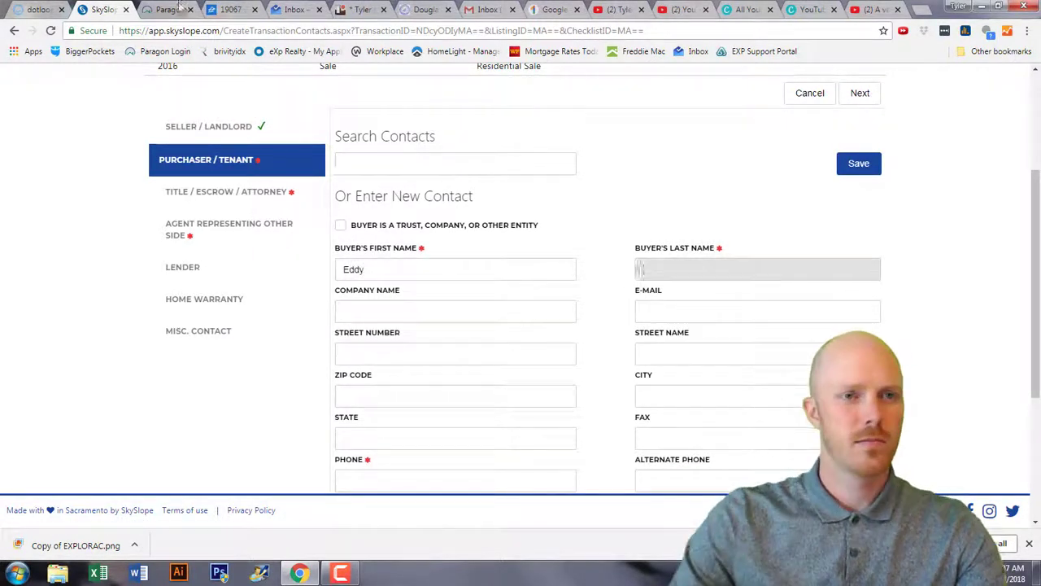
{"action": "key", "text": "ctrl+1"}
{"action": "scroll", "coordinate": [325, 249], "scroll_direction": "down", "scroll_amount": 5}
{"action": "scroll", "coordinate": [325, 249], "scroll_direction": "down", "scroll_amount": 5}
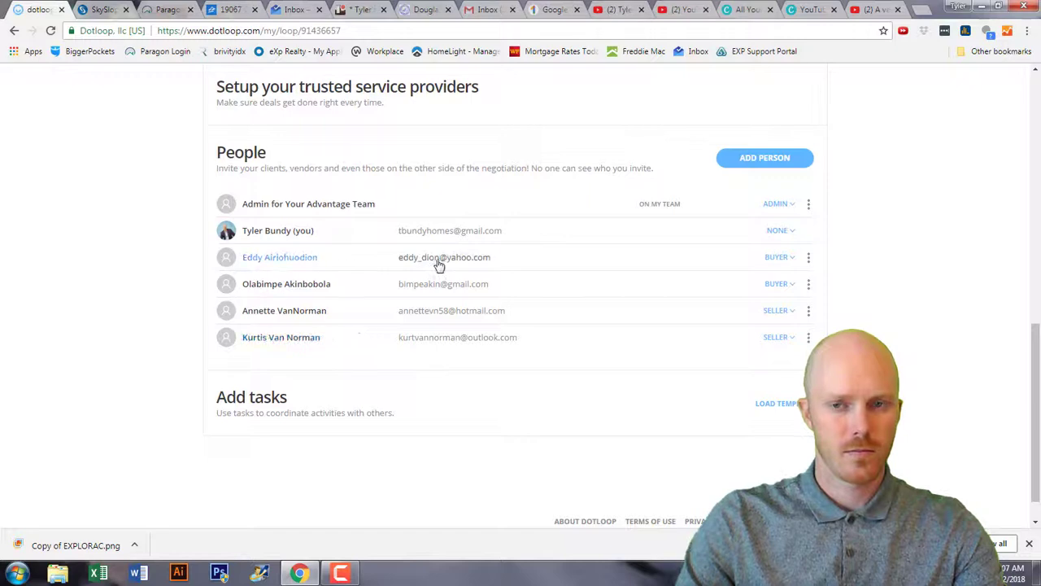
Copy the buyer's last name from the Dotloop contact and paste it into SkySlope's Last Name.
{"action": "left_click", "coordinate": [288, 259]}
{"action": "double_click", "coordinate": [440, 211]}
{"action": "right_click", "coordinate": [440, 211]}
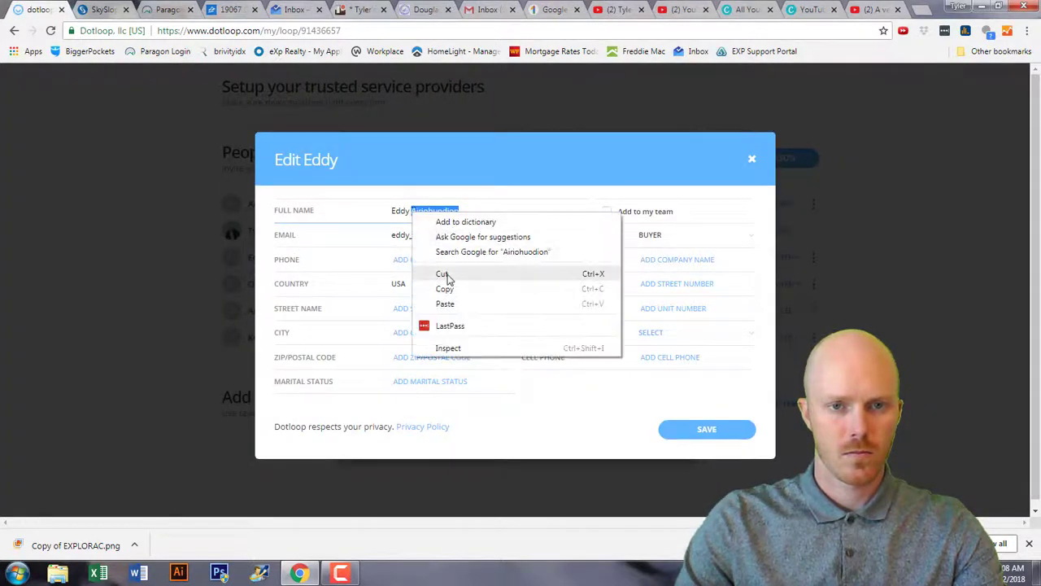
{"action": "left_click", "coordinate": [443, 276]}
{"action": "key", "text": "ctrl+2"}
{"action": "key", "text": "ctrl+v"}
Enter the buyer's phone number and save the purchaser contact.
{"action": "scroll", "coordinate": [388, 458], "scroll_direction": "down", "scroll_amount": 2}
{"action": "left_click", "coordinate": [395, 349]}
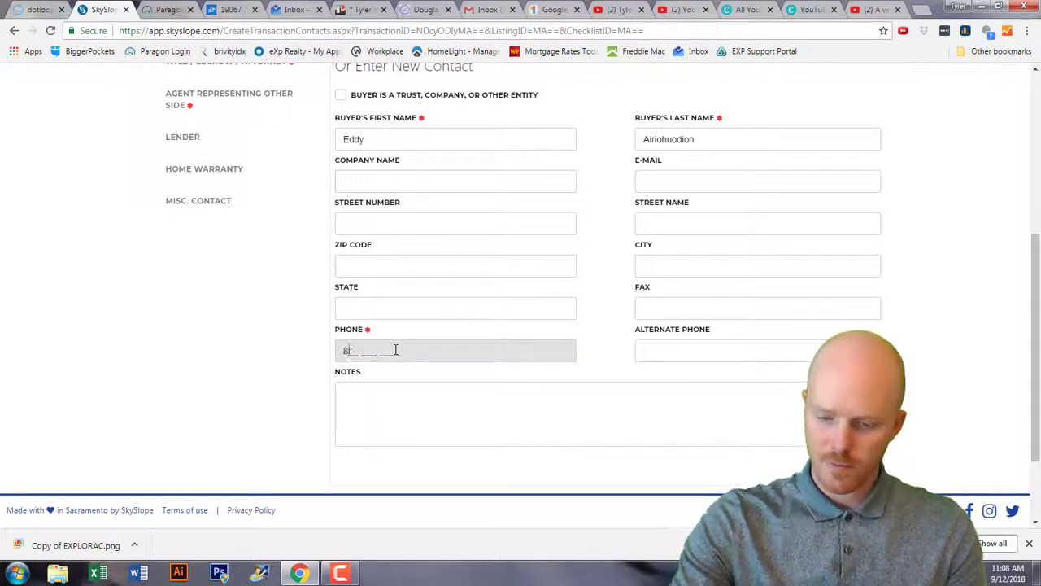
{"action": "type", "text": "799-"}
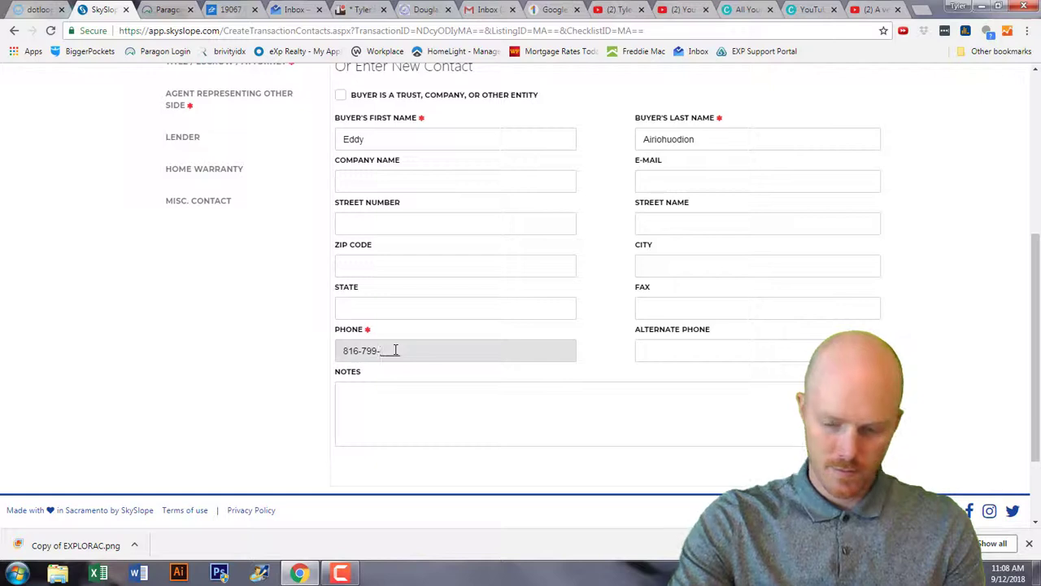
{"action": "type", "text": "6951"}
{"action": "left_click", "coordinate": [854, 462]}
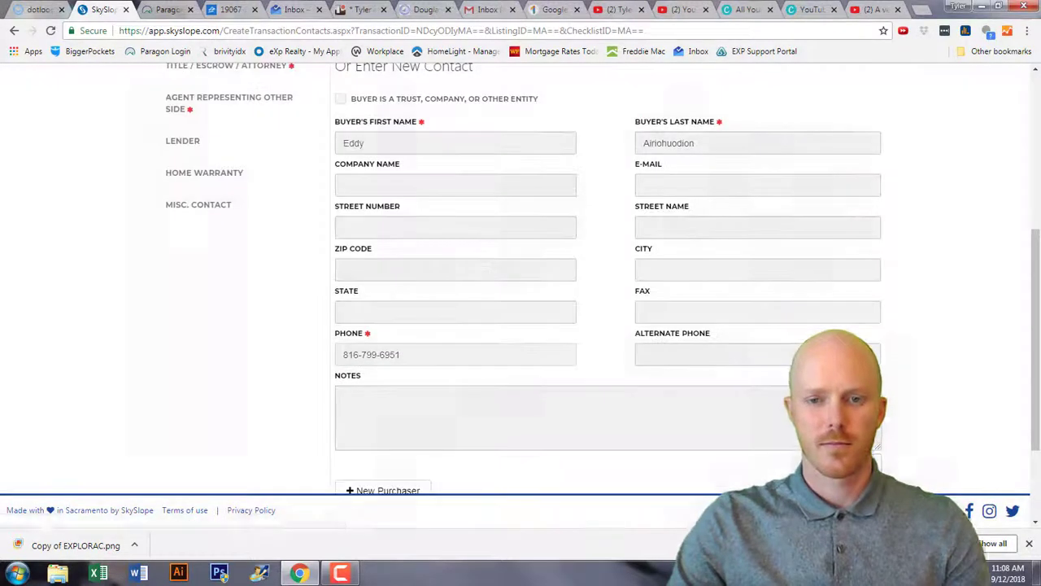
In the title and escrow section, search saved contacts with 'lo' and pick the title officer.
{"action": "left_click", "coordinate": [860, 157]}
{"action": "left_click", "coordinate": [475, 272]}
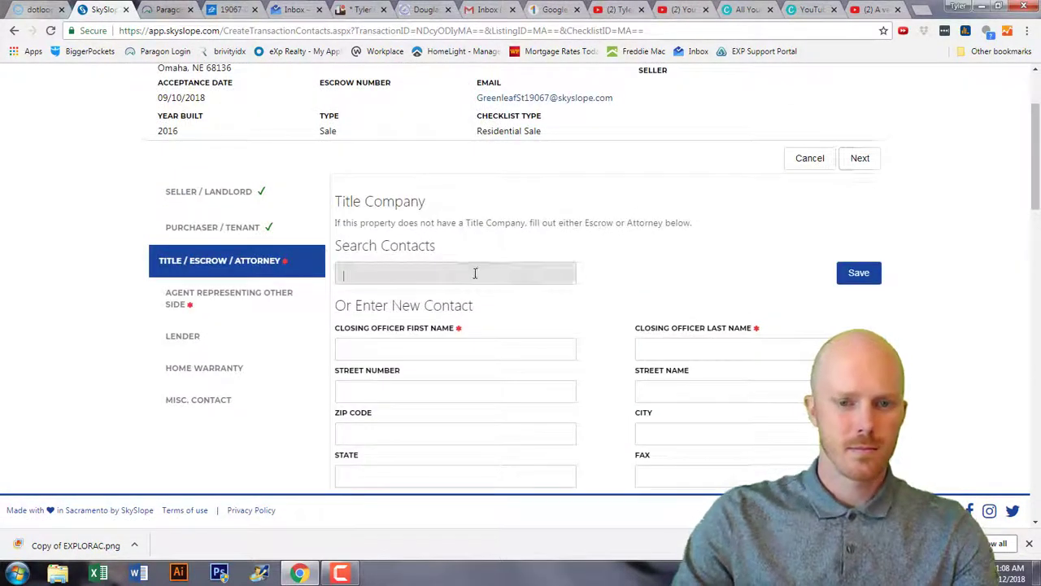
{"action": "type", "text": "lor"}
{"action": "left_click", "coordinate": [367, 294]}
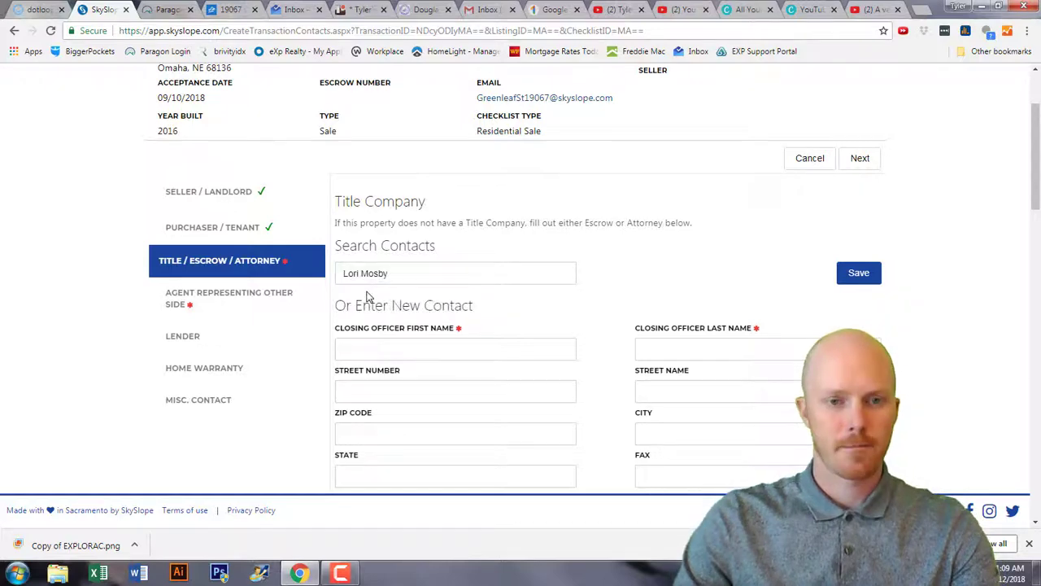
Enter the closing officer's first and last name and save the title company contact.
{"action": "left_click", "coordinate": [432, 349]}
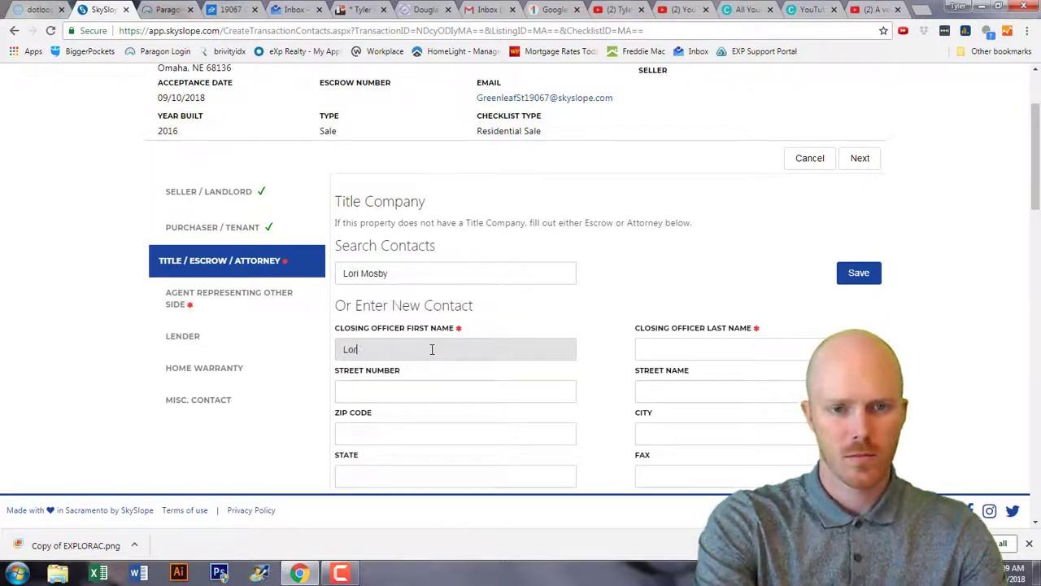
{"action": "key", "text": "Tab"}
{"action": "scroll", "coordinate": [414, 379], "scroll_direction": "down", "scroll_amount": 2}
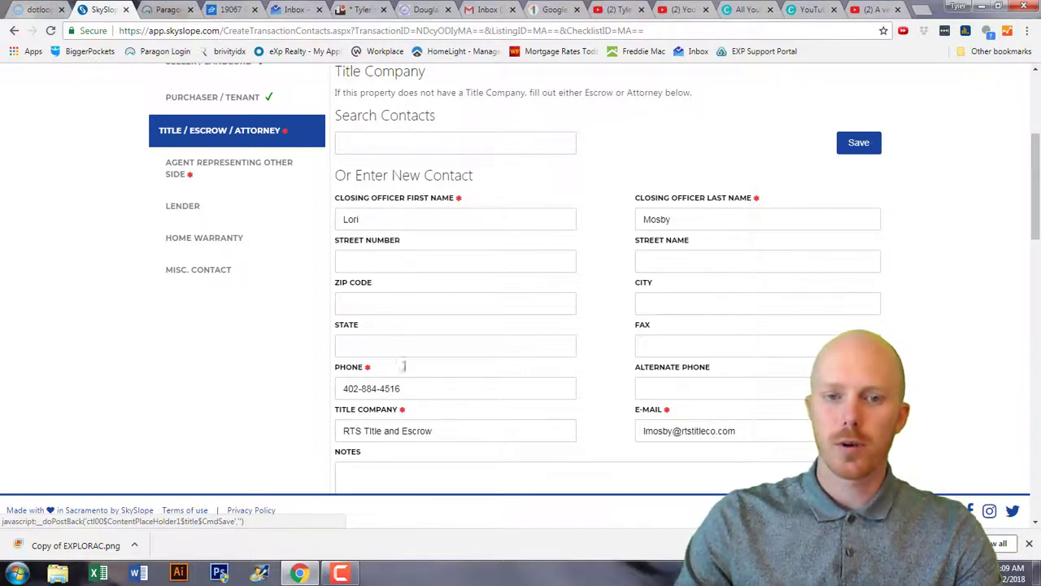
{"action": "left_click", "coordinate": [416, 144]}
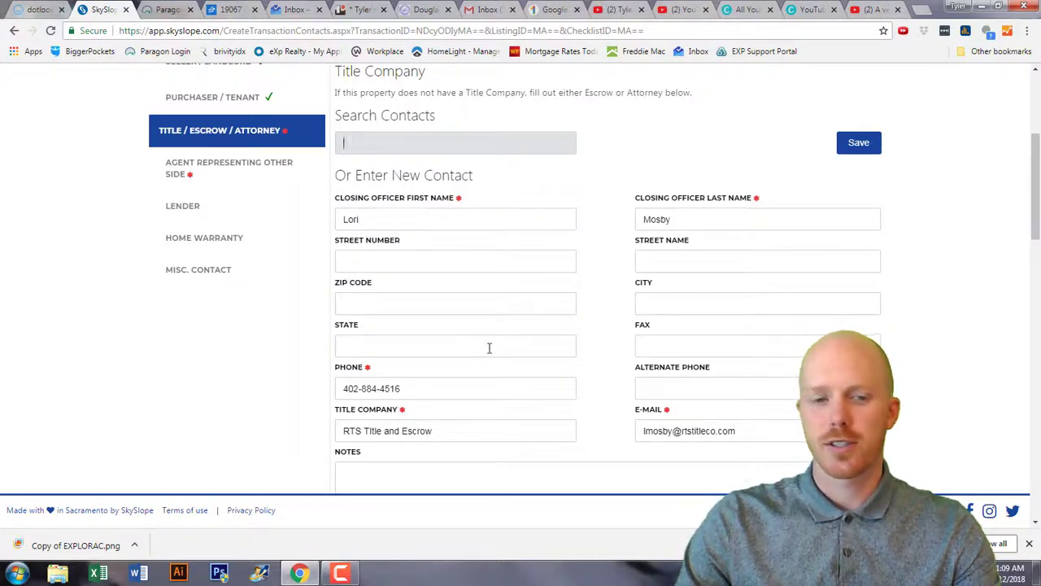
{"action": "scroll", "coordinate": [489, 347], "scroll_direction": "down", "scroll_amount": 1}
{"action": "scroll", "coordinate": [490, 351], "scroll_direction": "up", "scroll_amount": 1}
{"action": "left_click", "coordinate": [859, 143]}
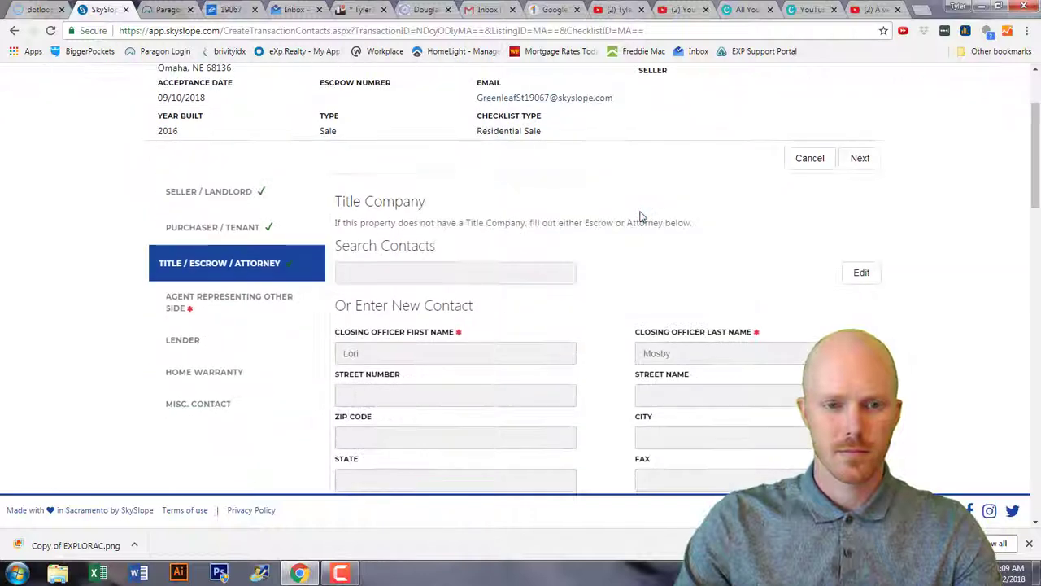
{"action": "left_click", "coordinate": [855, 159]}
Enter the other-side agent's name, replacing the placeholder 'No Agent' with the seller's name.
{"action": "scroll", "coordinate": [535, 219], "scroll_direction": "down", "scroll_amount": 3}
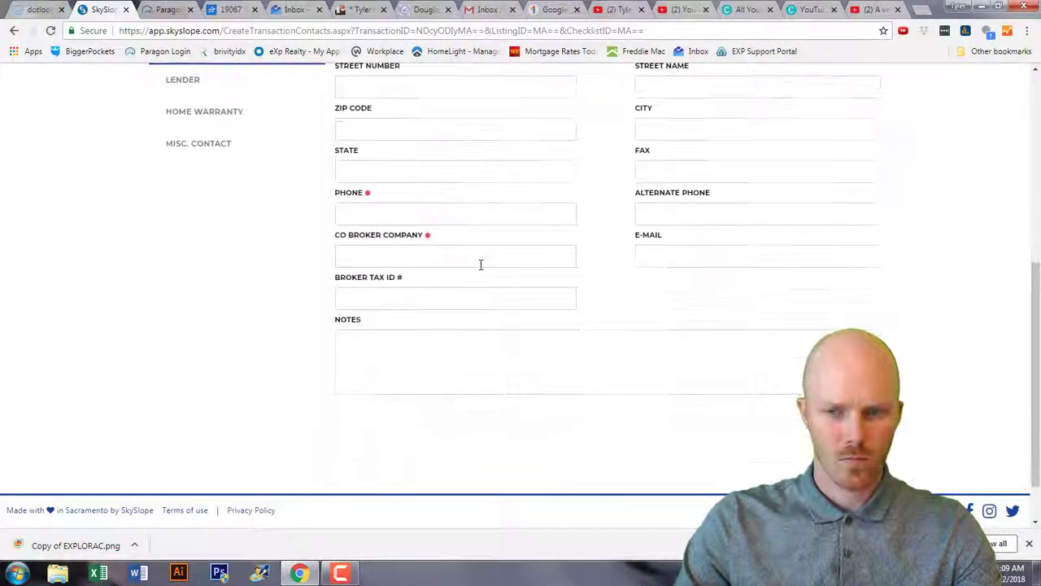
{"action": "scroll", "coordinate": [456, 220], "scroll_direction": "up", "scroll_amount": 2}
{"action": "left_click", "coordinate": [431, 179]}
{"action": "type", "text": "No"}
{"action": "key", "text": "Tab"}
{"action": "type", "text": "Agent"}
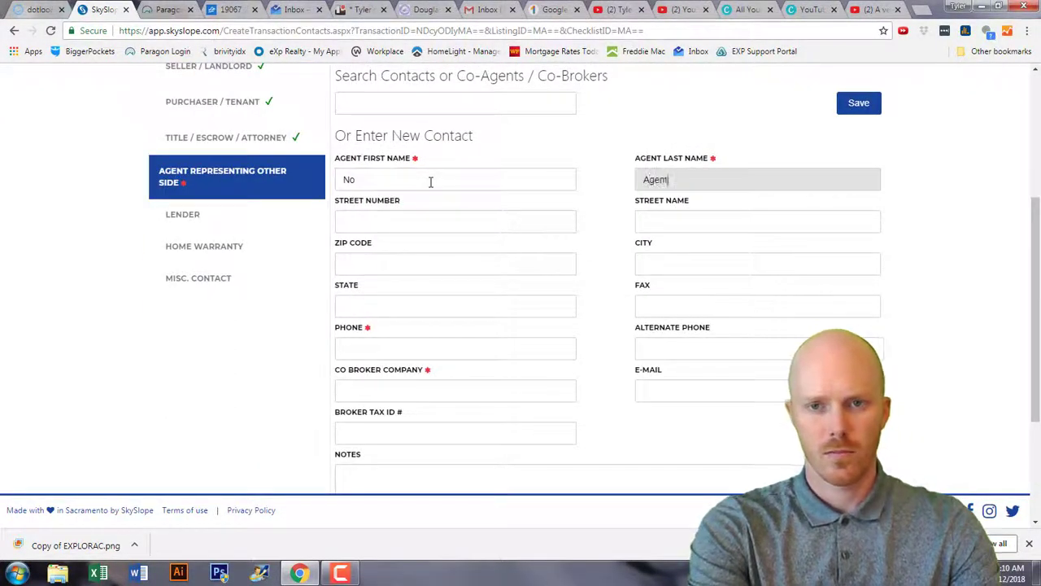
{"action": "double_click", "coordinate": [370, 179]}
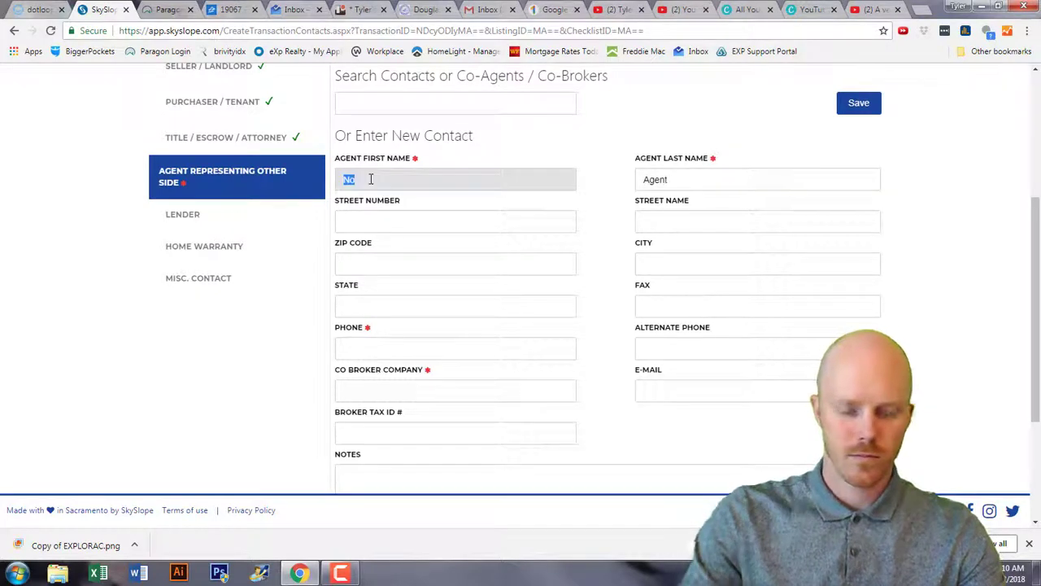
{"action": "key", "text": "Tab"}
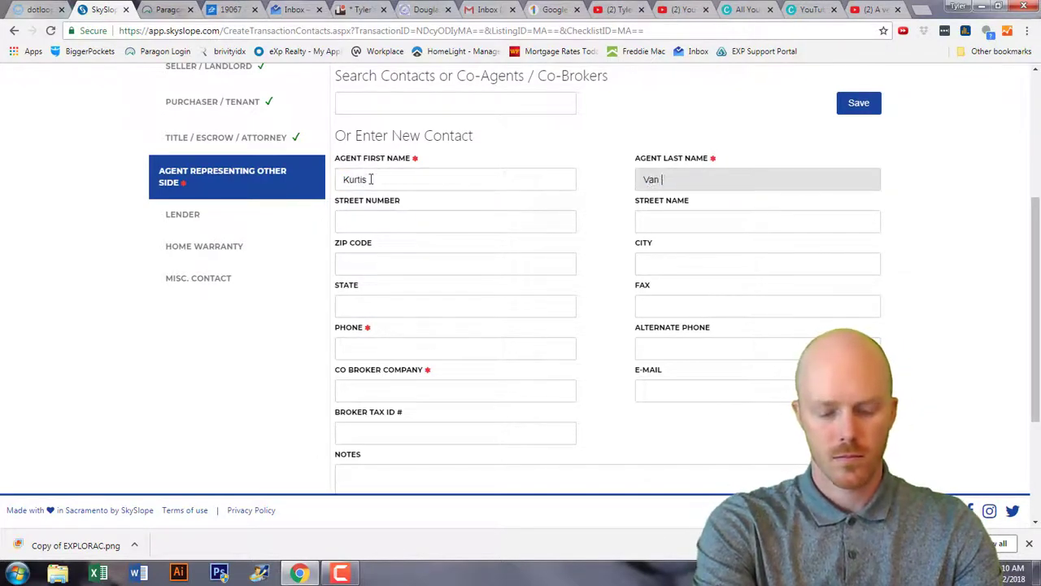
Enter the agent's phone number and set the co-broker company to Wells Fargo.
{"action": "left_click", "coordinate": [371, 345]}
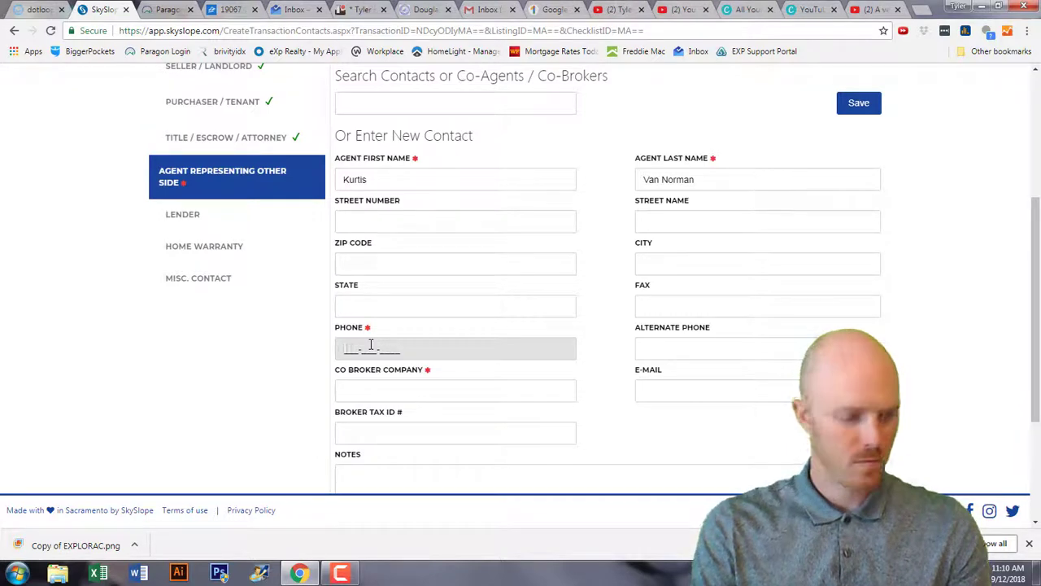
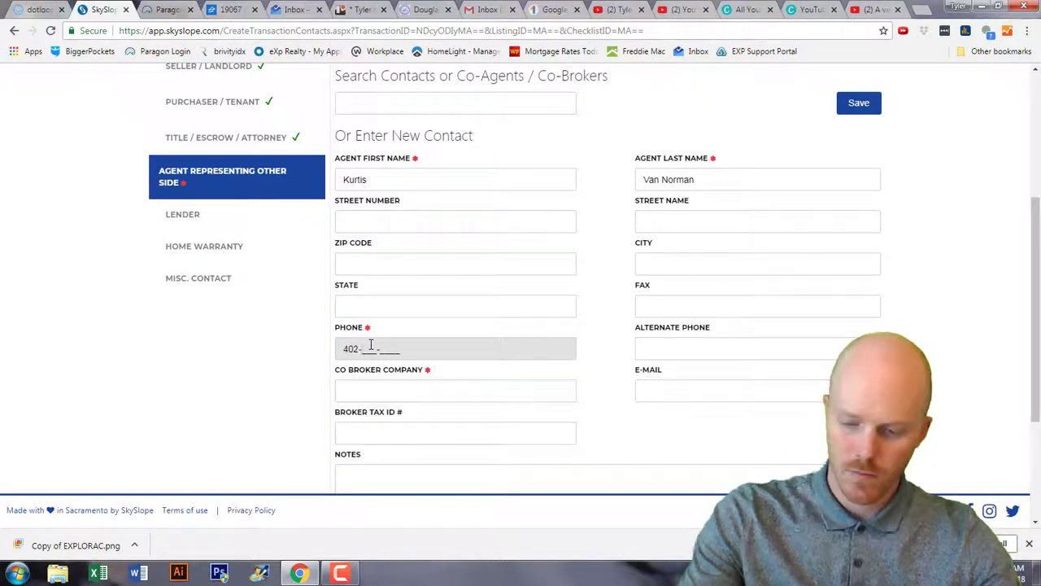
{"action": "left_click", "coordinate": [413, 394]}
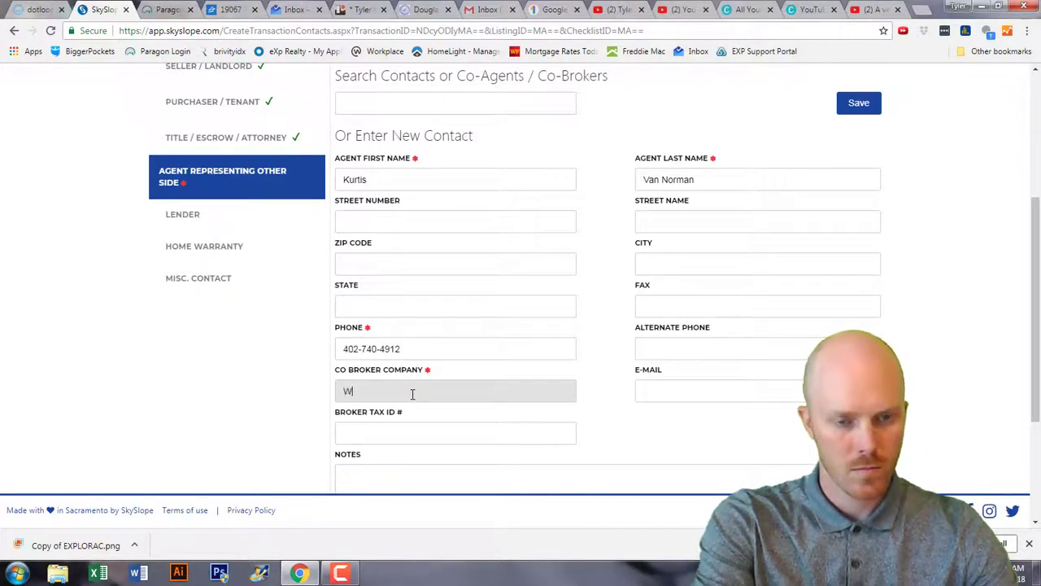
{"action": "type", "text": "Wells Fargo"}
{"action": "left_click", "coordinate": [500, 410]}
{"action": "scroll", "coordinate": [614, 425], "scroll_direction": "down", "scroll_amount": 2}
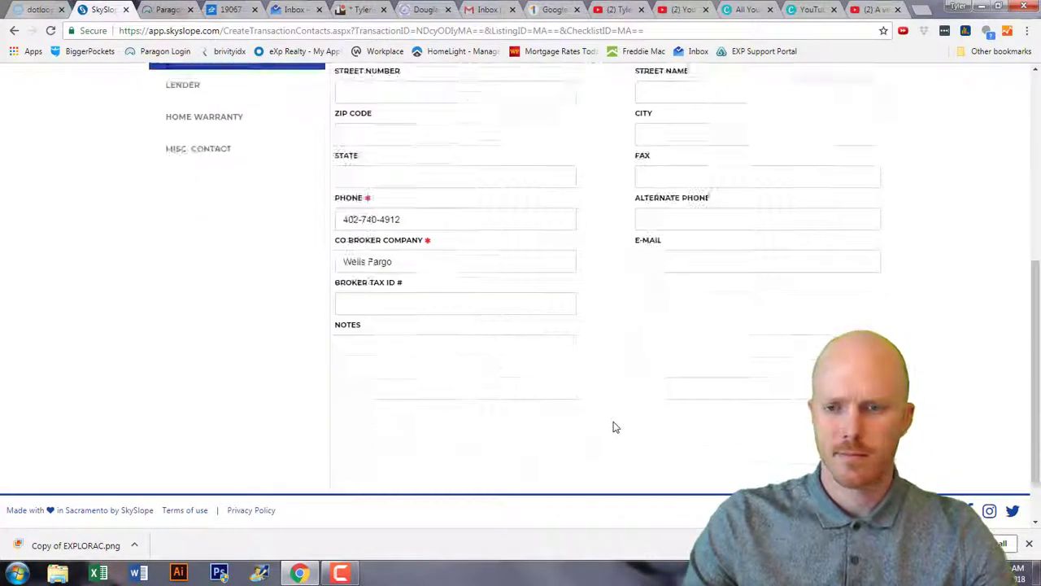
{"action": "scroll", "coordinate": [613, 426], "scroll_direction": "up", "scroll_amount": 2}
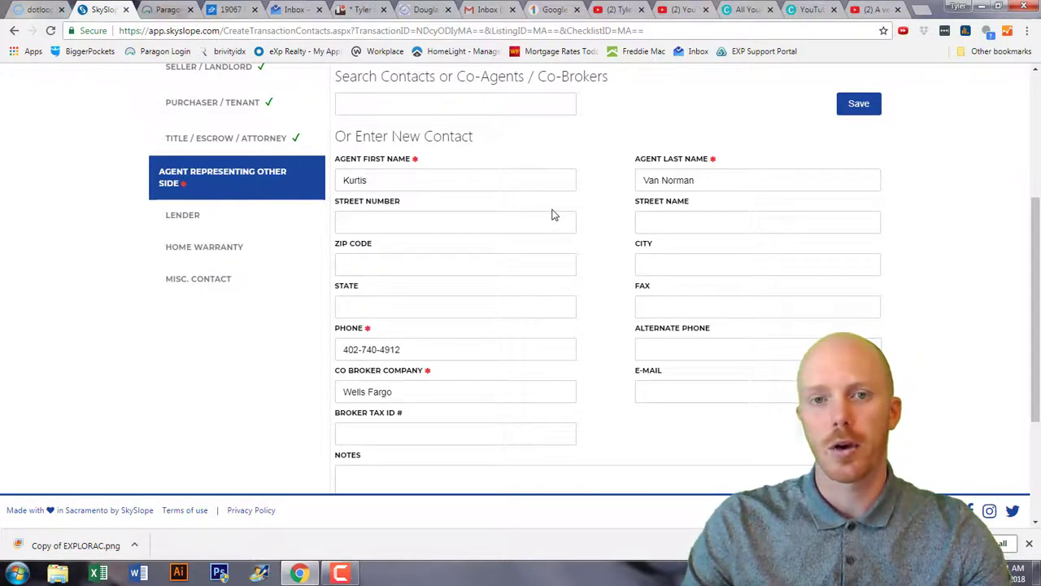
Save the other-side agent, set a 3% sale commission, and select the TC fee field.
{"action": "left_click", "coordinate": [860, 104]}
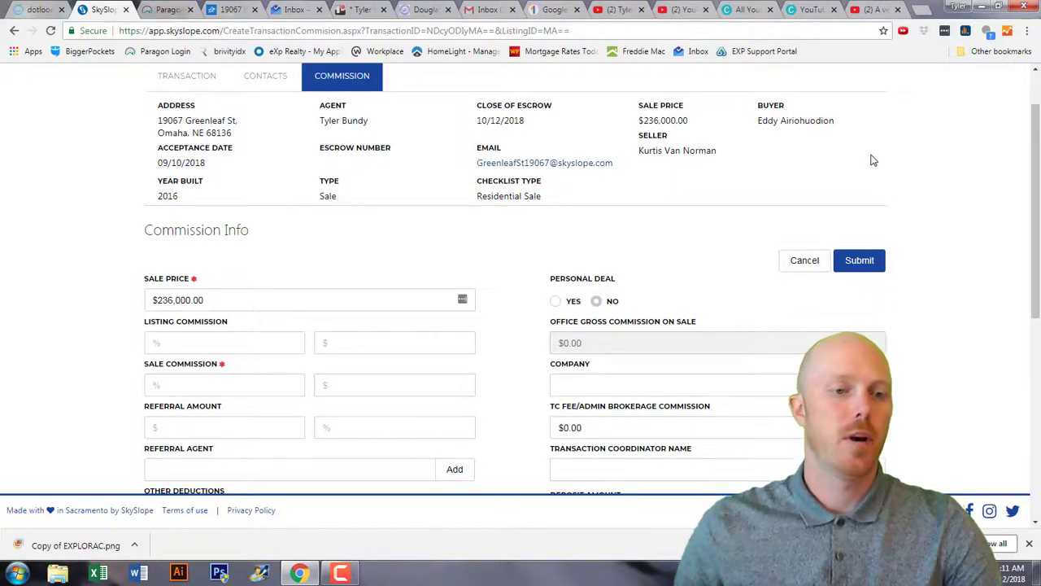
{"action": "left_click", "coordinate": [273, 385]}
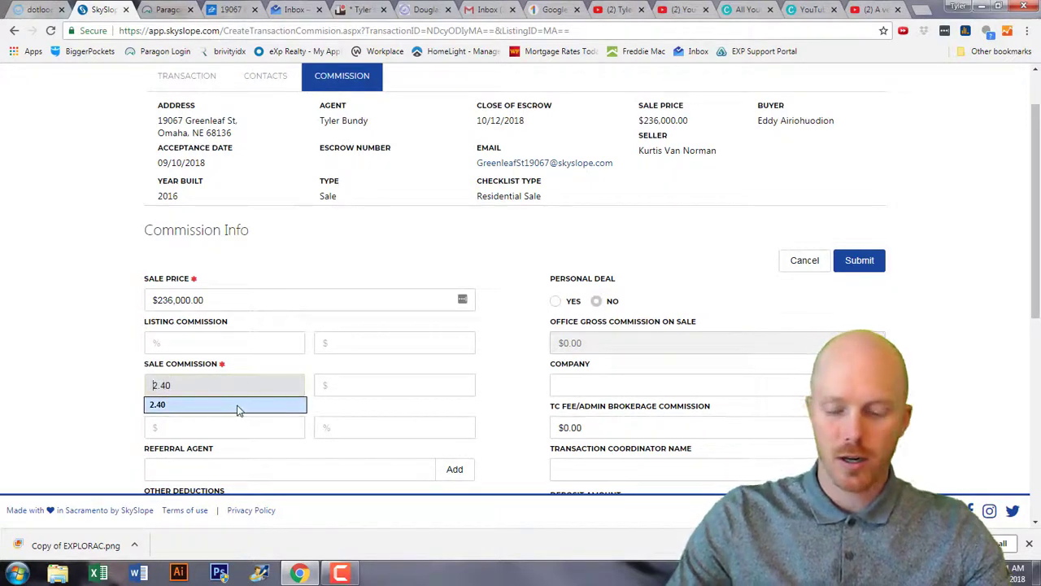
{"action": "type", "text": "3"}
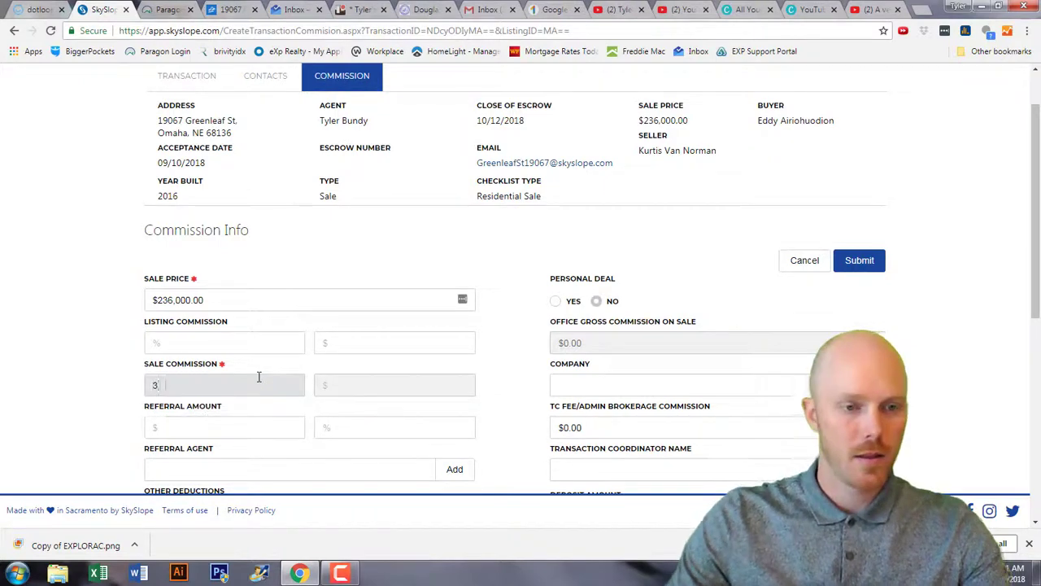
{"action": "key", "text": "Tab"}
{"action": "scroll", "coordinate": [268, 371], "scroll_direction": "down", "scroll_amount": 1}
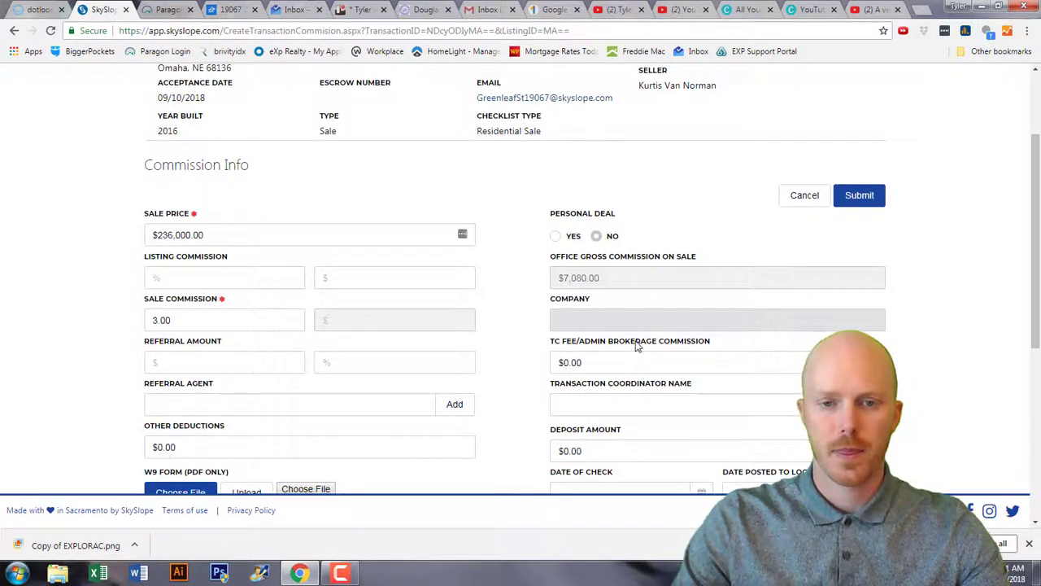
{"action": "left_click", "coordinate": [593, 363]}
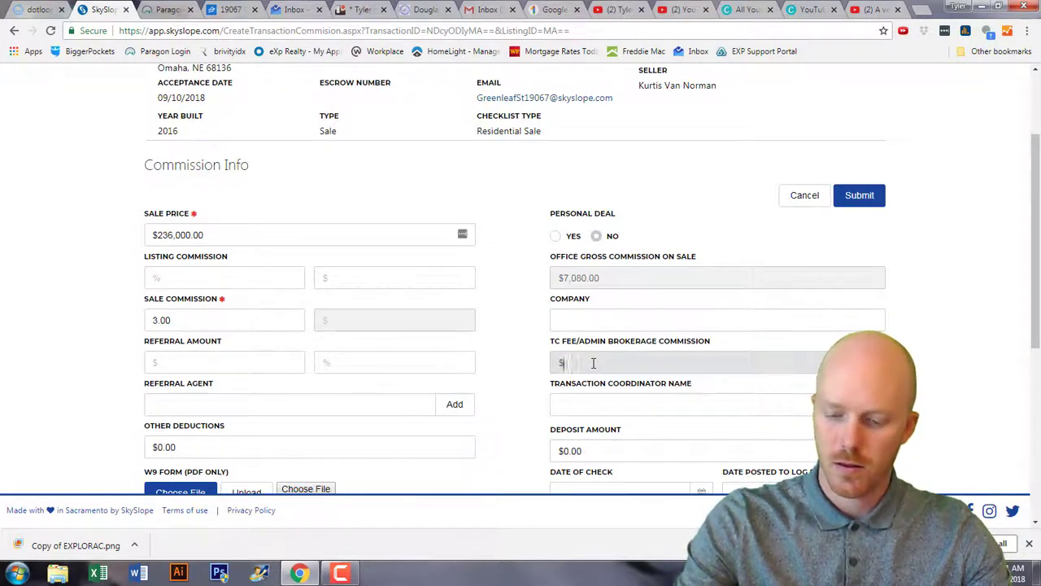
Enter 595 as the TC fee/admin brokerage commission and review the commission form.
{"action": "type", "text": "595"}
{"action": "left_click", "coordinate": [525, 367]}
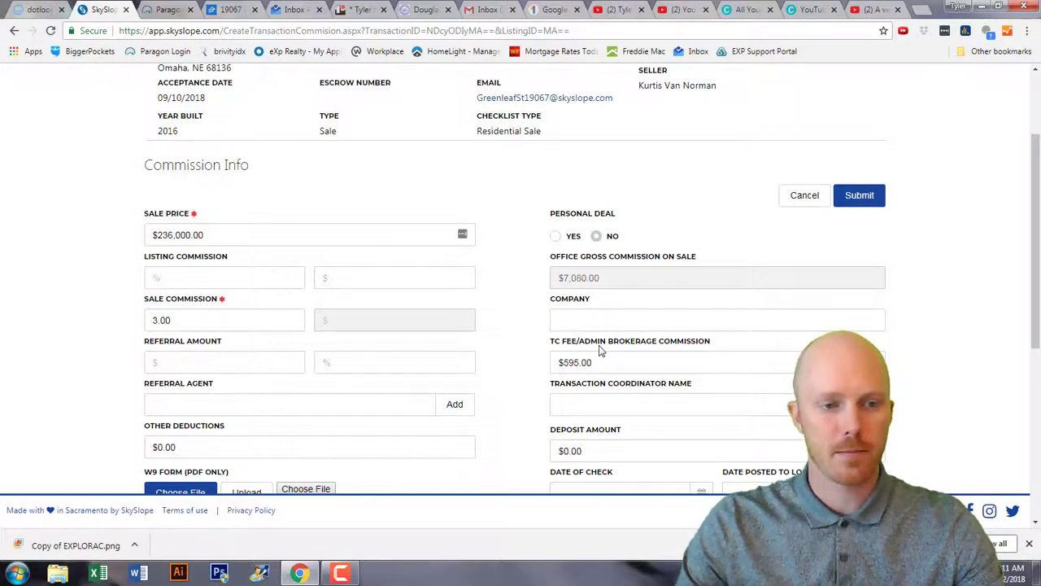
{"action": "scroll", "coordinate": [600, 350], "scroll_direction": "down", "scroll_amount": 3}
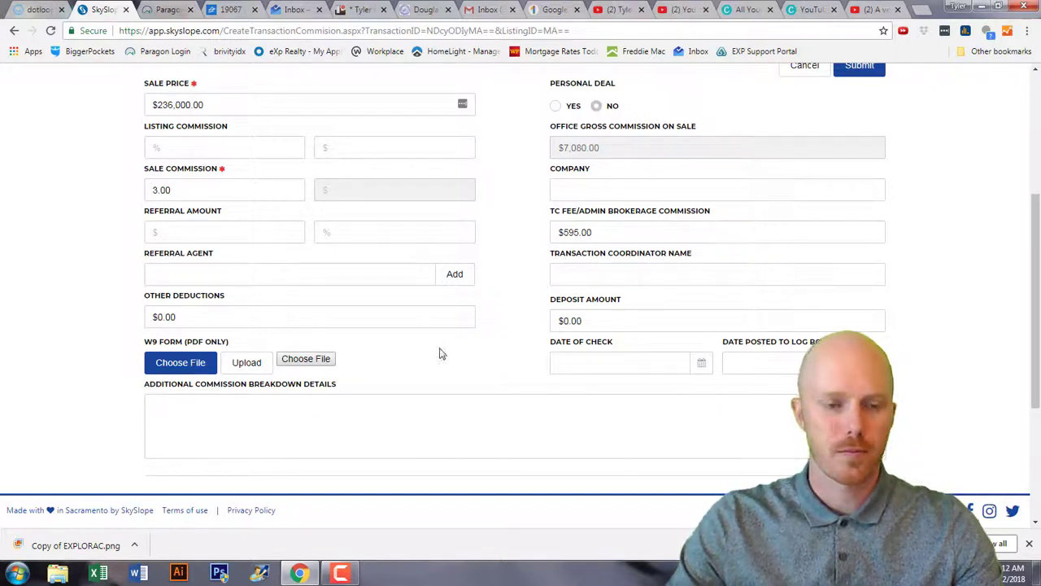
{"action": "scroll", "coordinate": [439, 353], "scroll_direction": "down", "scroll_amount": 1}
{"action": "scroll", "coordinate": [445, 350], "scroll_direction": "up", "scroll_amount": 1}
{"action": "scroll", "coordinate": [444, 351], "scroll_direction": "up", "scroll_amount": 1}
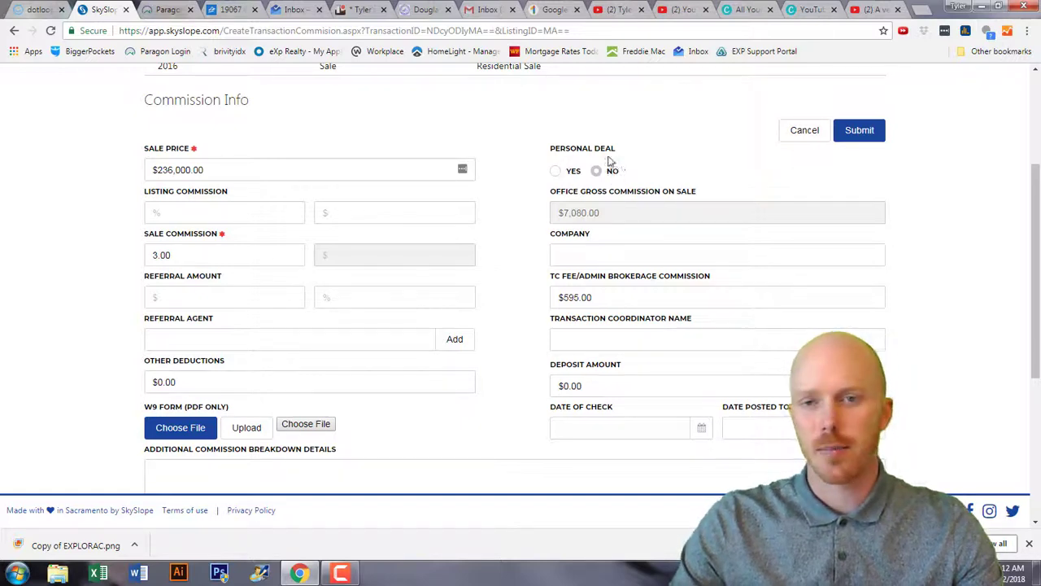
Copy the transaction's email address from the Sales Documentation checklist and return to Dotloop.
{"action": "scroll", "coordinate": [657, 190], "scroll_direction": "down", "scroll_amount": 3}
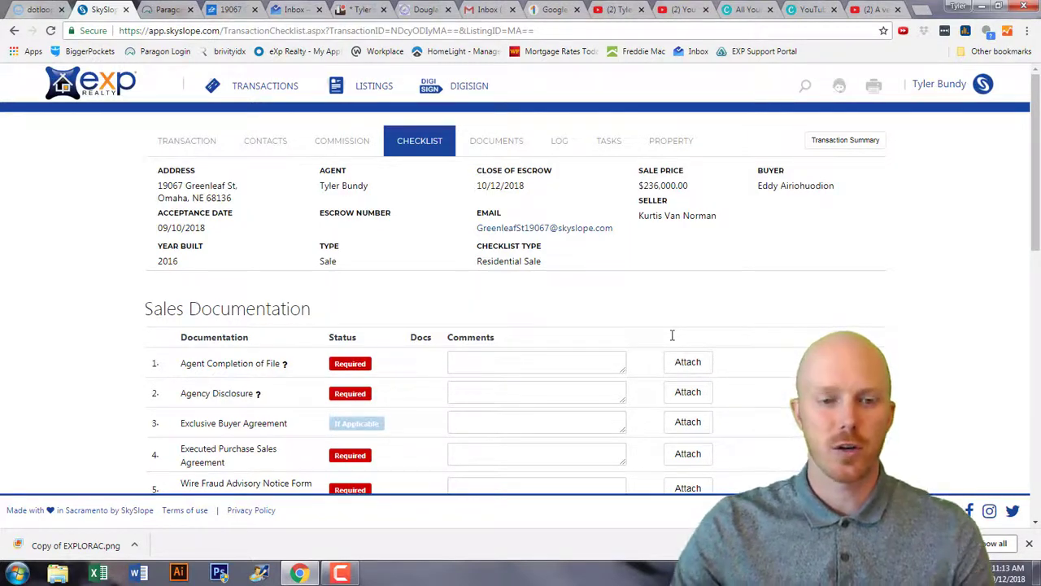
{"action": "scroll", "coordinate": [672, 334], "scroll_direction": "down", "scroll_amount": 1}
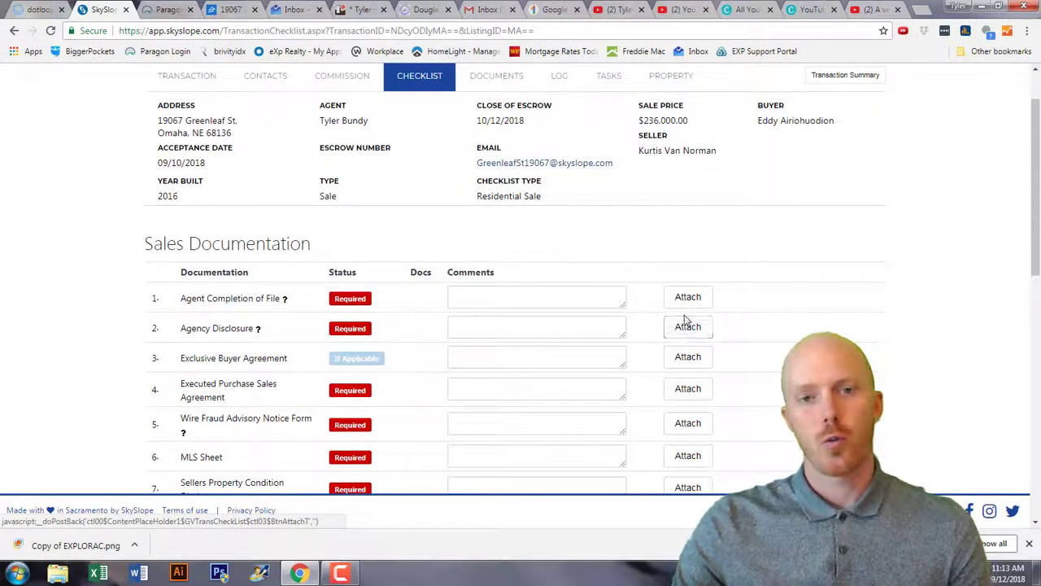
{"action": "right_click", "coordinate": [585, 165]}
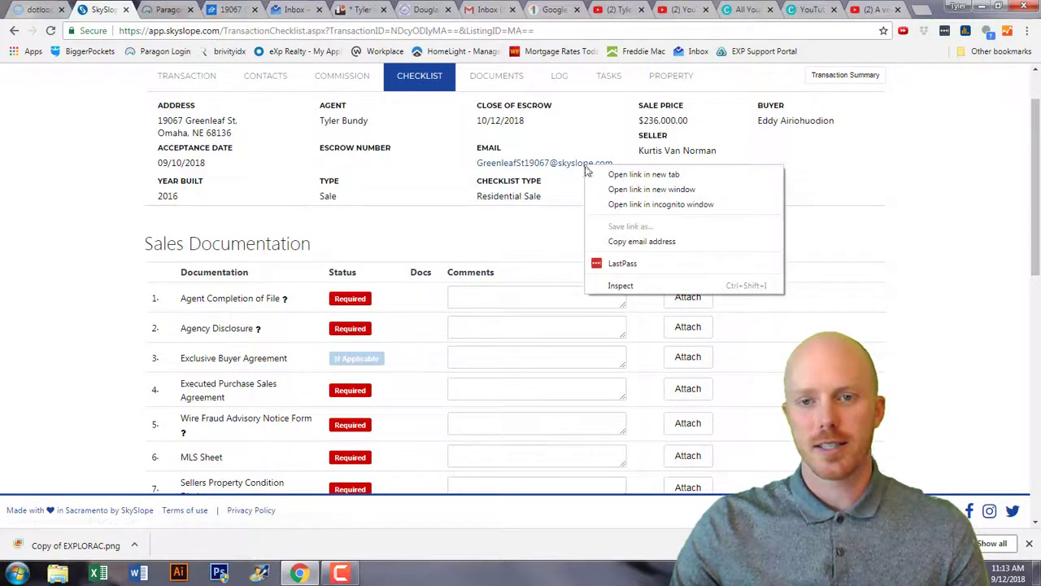
{"action": "left_click", "coordinate": [620, 241]}
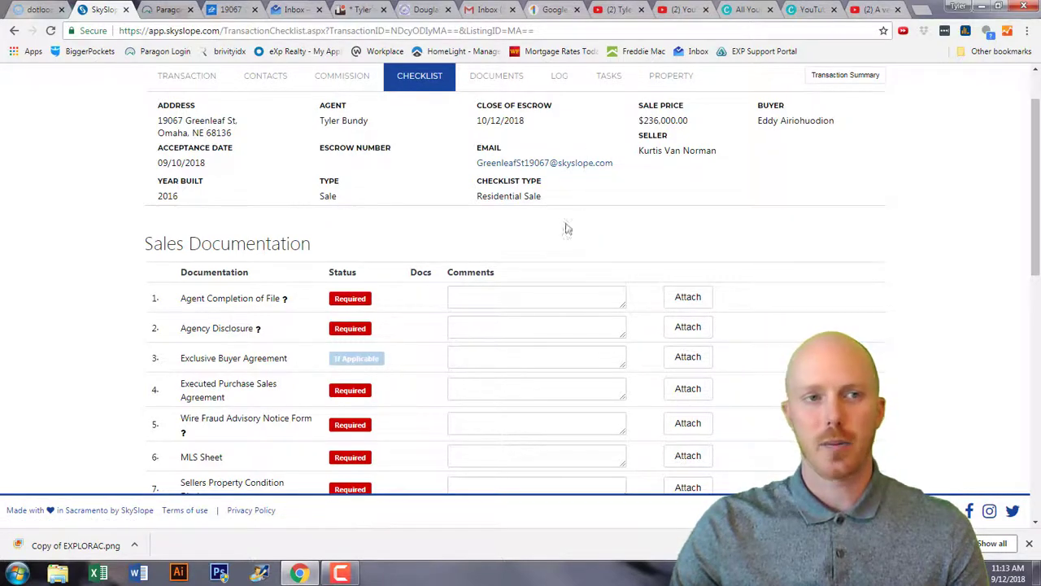
{"action": "left_click", "coordinate": [37, 10]}
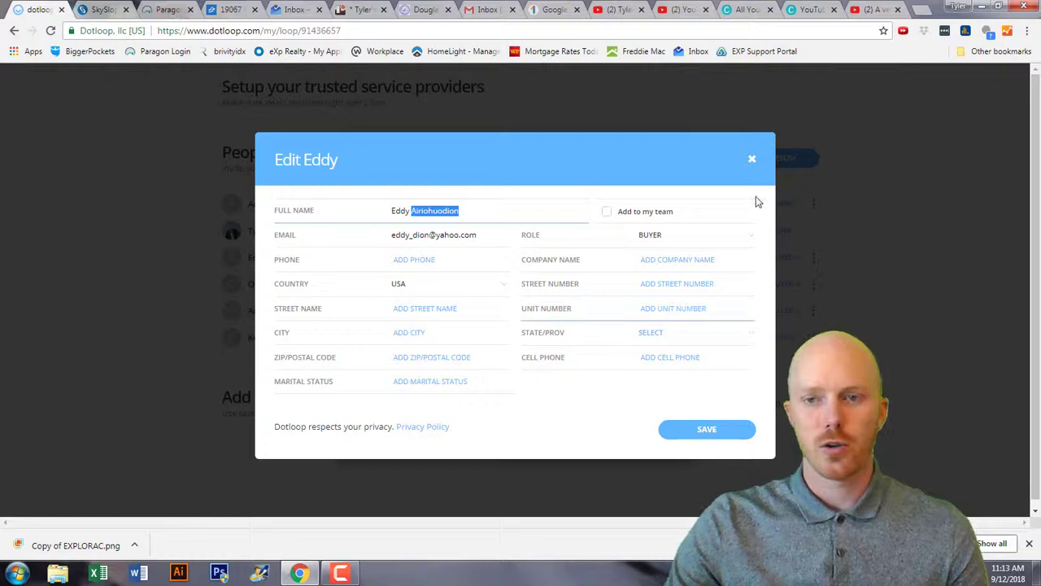
Save the buyer's edited contact details in Dotloop.
{"action": "left_click", "coordinate": [724, 432]}
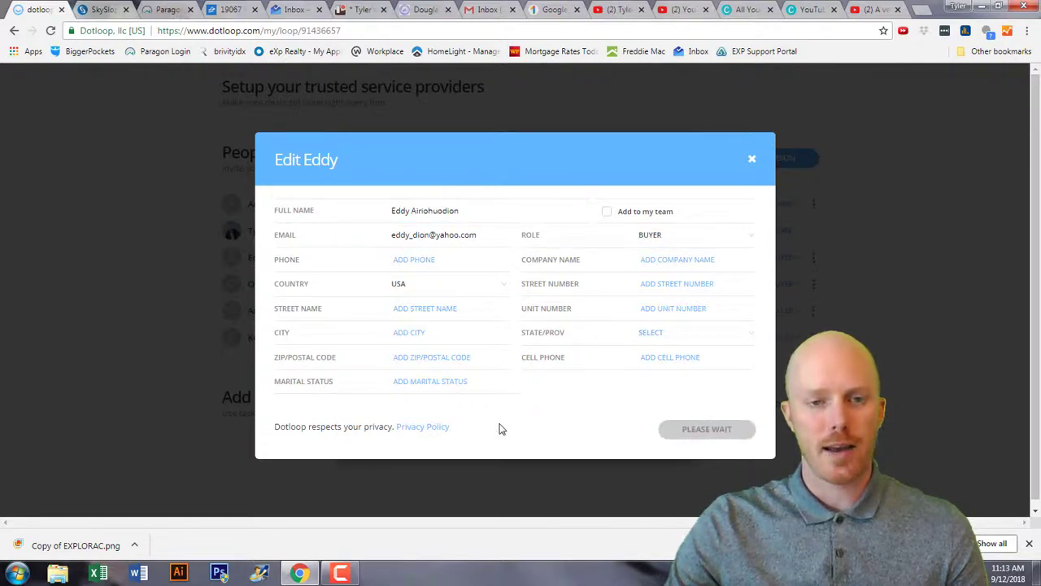
{"action": "scroll", "coordinate": [370, 245], "scroll_direction": "up", "scroll_amount": 3}
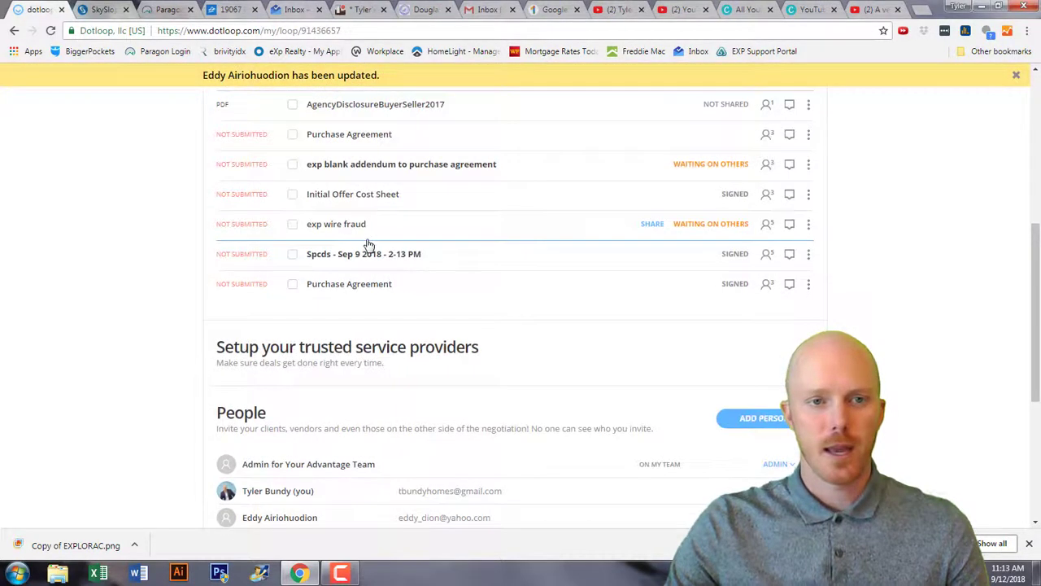
{"action": "scroll", "coordinate": [399, 223], "scroll_direction": "up", "scroll_amount": 3}
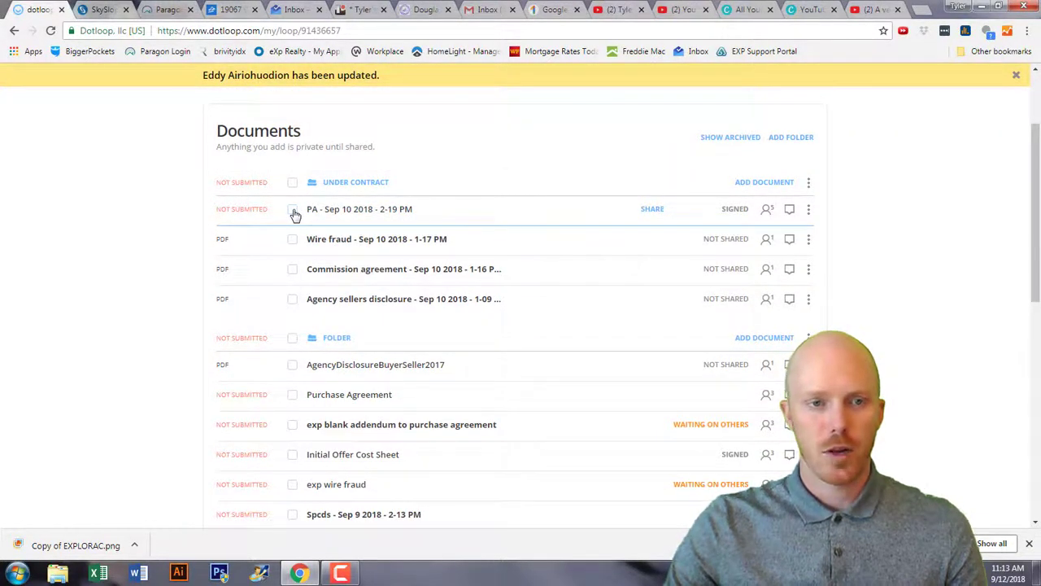
{"action": "scroll", "coordinate": [380, 249], "scroll_direction": "down", "scroll_amount": 6}
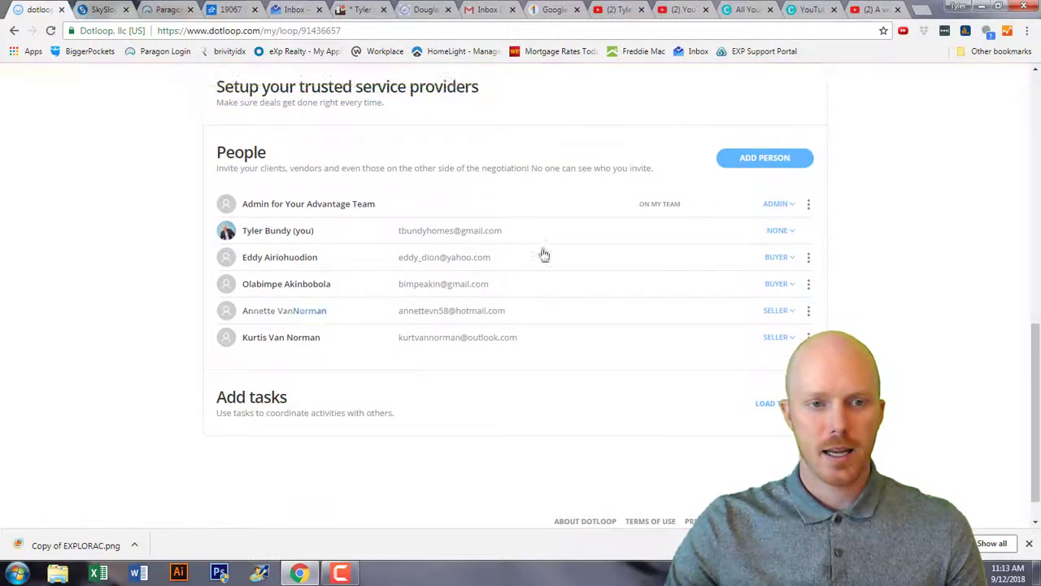
Add 'Sky slope' to the loop with the pasted transaction email and role Other.
{"action": "left_click", "coordinate": [764, 157]}
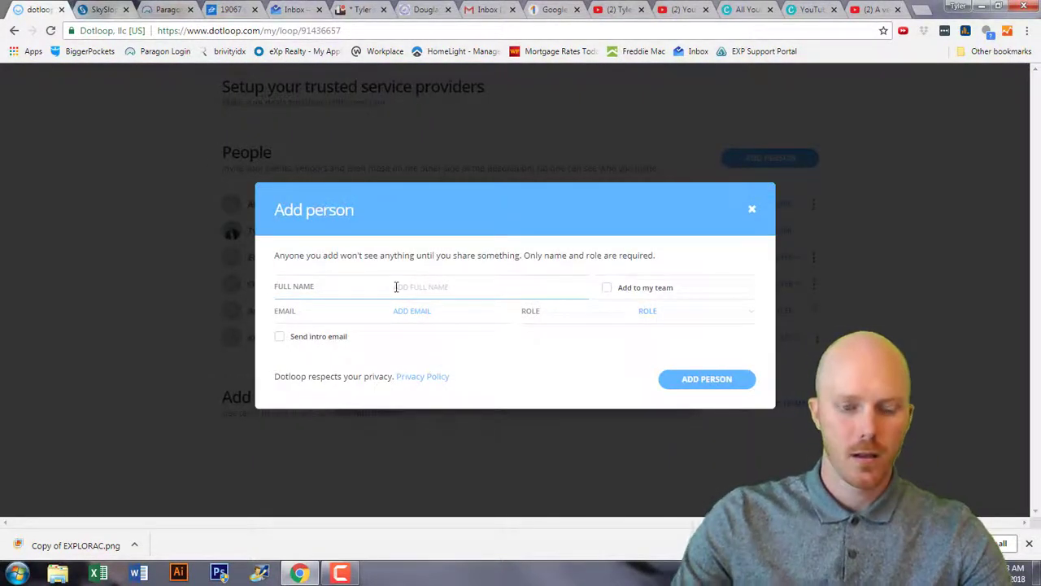
{"action": "type", "text": "Sky "}
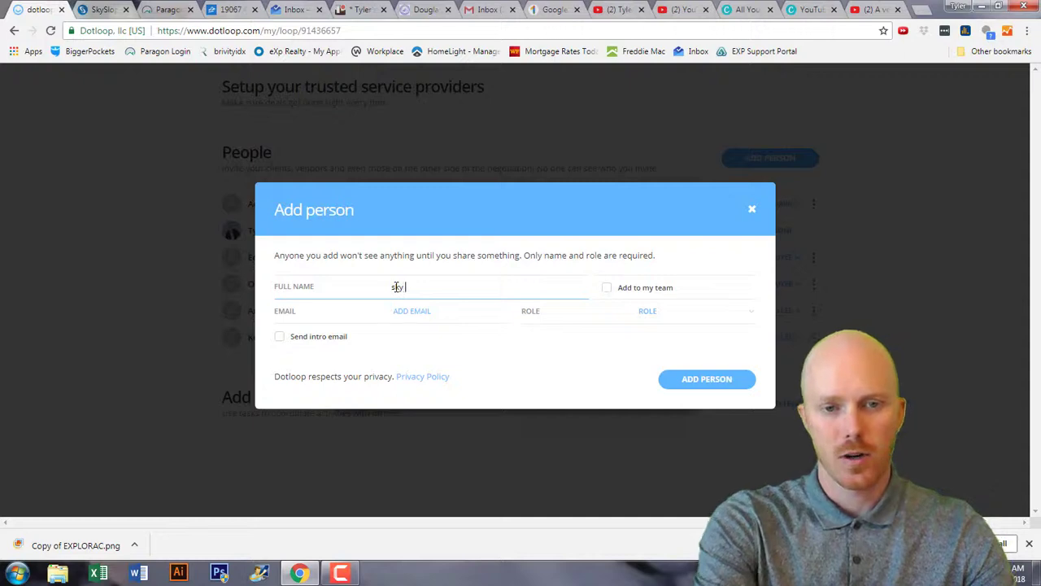
{"action": "type", "text": "slo"}
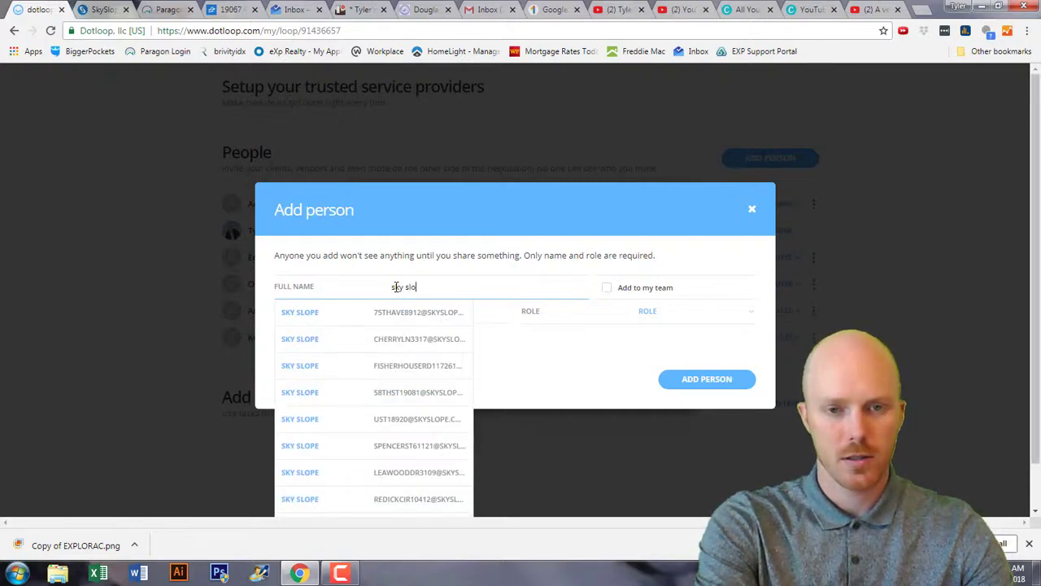
{"action": "type", "text": "pe"}
{"action": "key", "text": "Tab"}
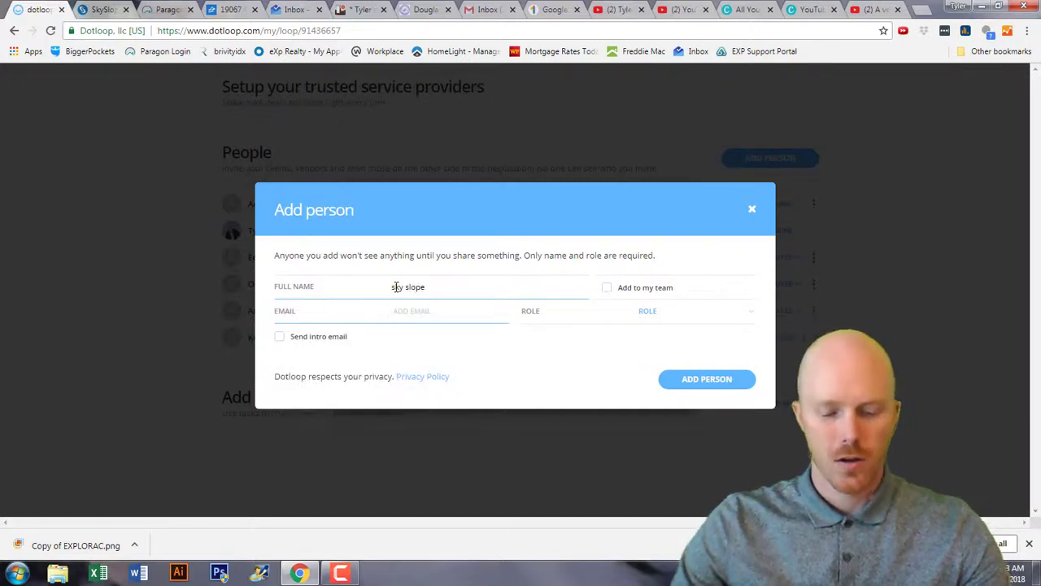
{"action": "key", "text": "ctrl+v"}
{"action": "left_click", "coordinate": [656, 312]}
{"action": "scroll", "coordinate": [699, 355], "scroll_direction": "down", "scroll_amount": 3}
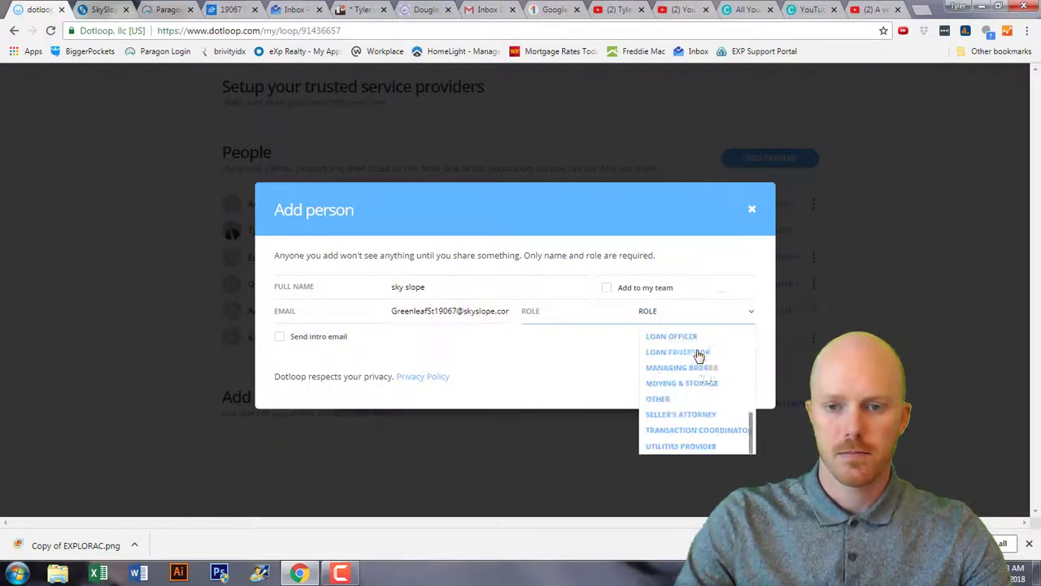
{"action": "left_click", "coordinate": [697, 400]}
{"action": "left_click", "coordinate": [699, 386]}
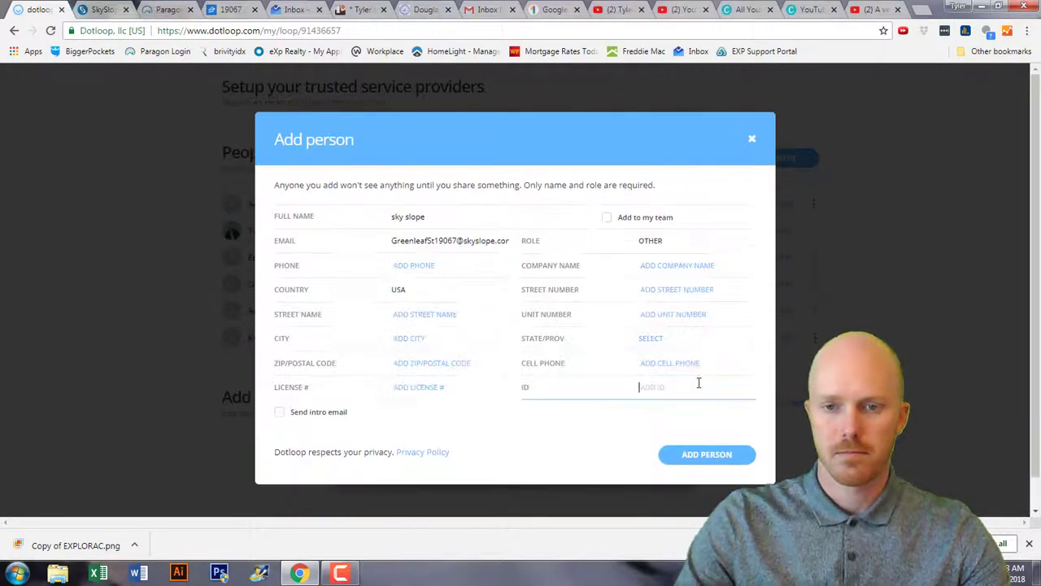
{"action": "left_click", "coordinate": [711, 455]}
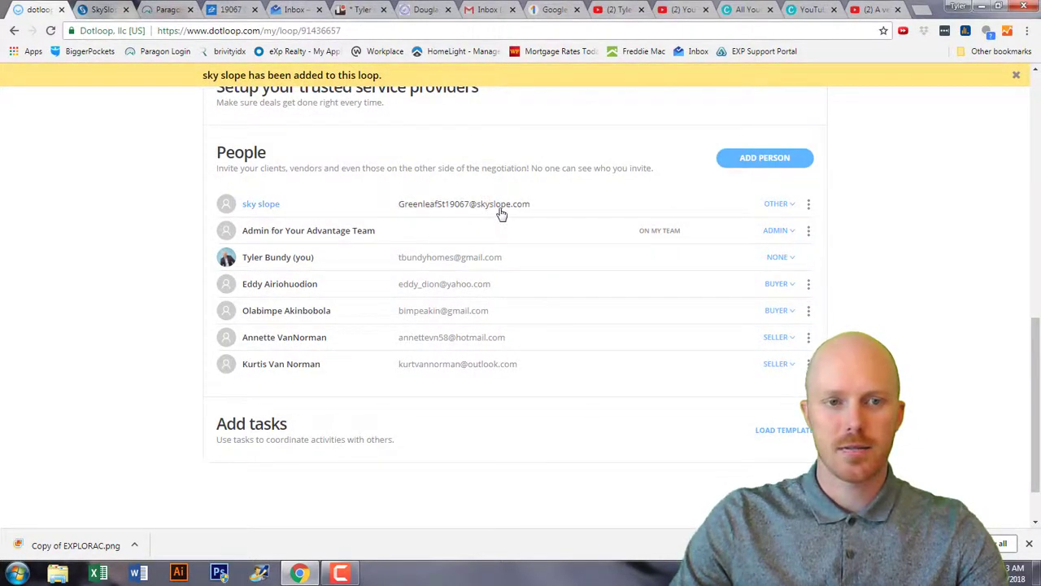
{"action": "scroll", "coordinate": [501, 214], "scroll_direction": "up", "scroll_amount": 8}
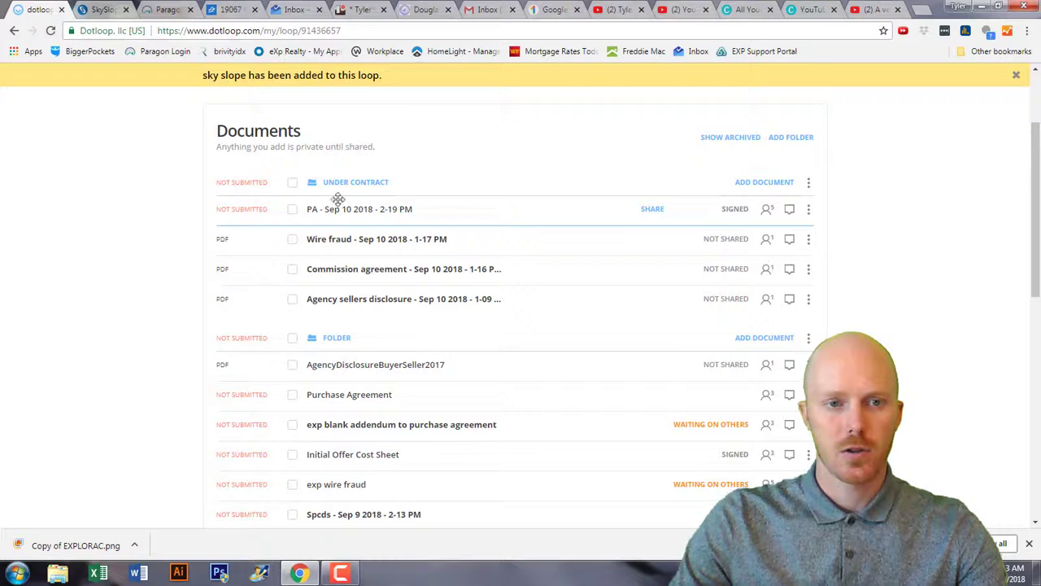
Share the Sep 10 2018 signed PA document from Dotloop with sky slope, PDF attached.
{"action": "left_click", "coordinate": [292, 209]}
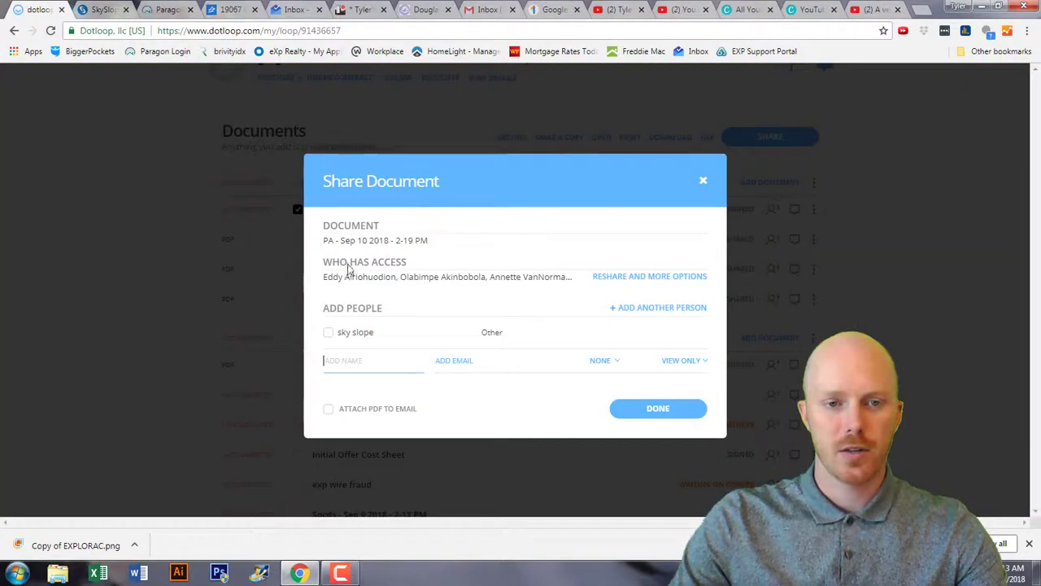
{"action": "left_click", "coordinate": [328, 333]}
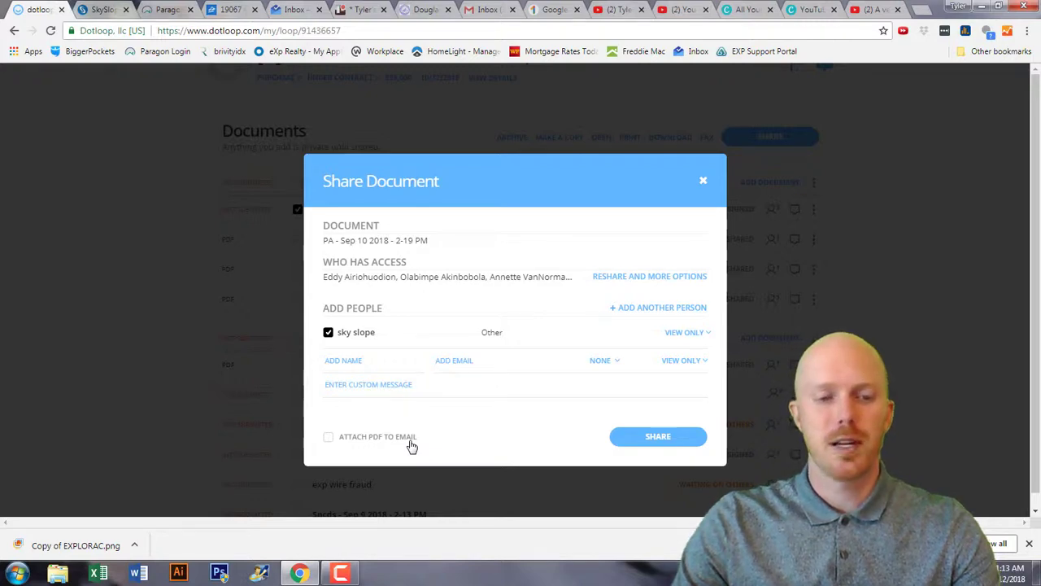
{"action": "left_click", "coordinate": [329, 440]}
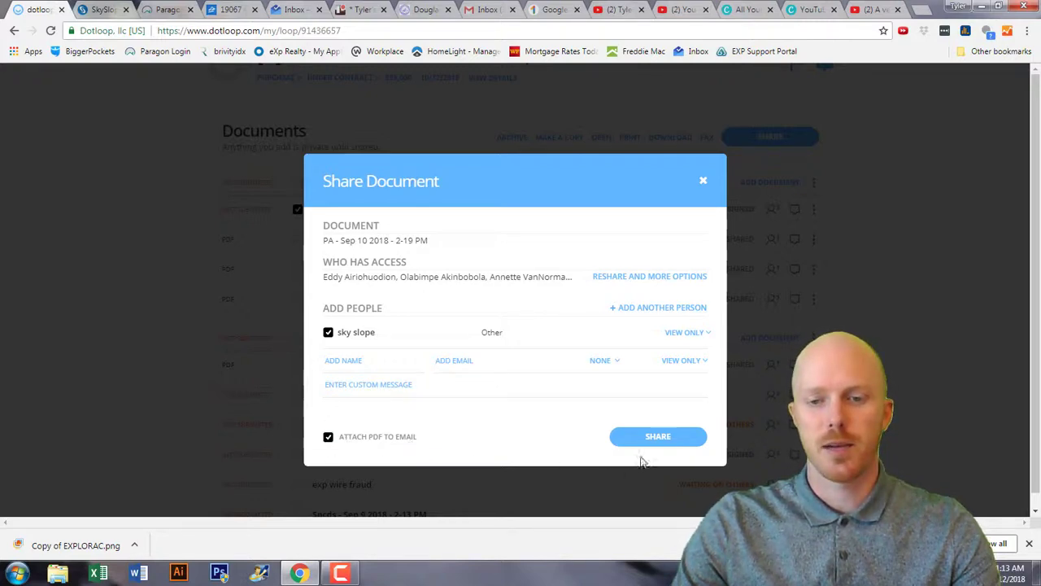
{"action": "left_click", "coordinate": [659, 437]}
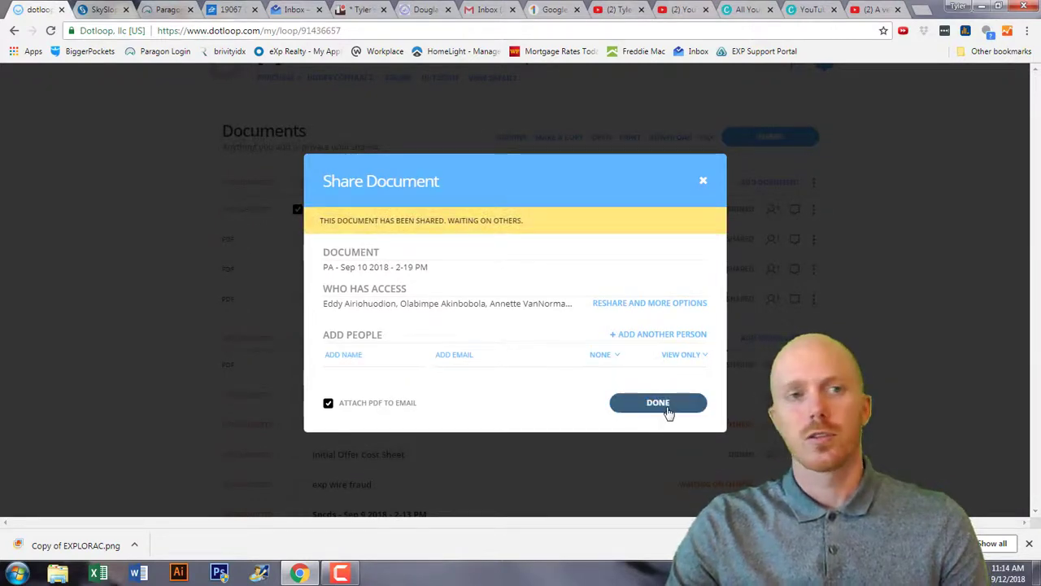
{"action": "left_click", "coordinate": [667, 403]}
{"action": "left_click", "coordinate": [122, 10]}
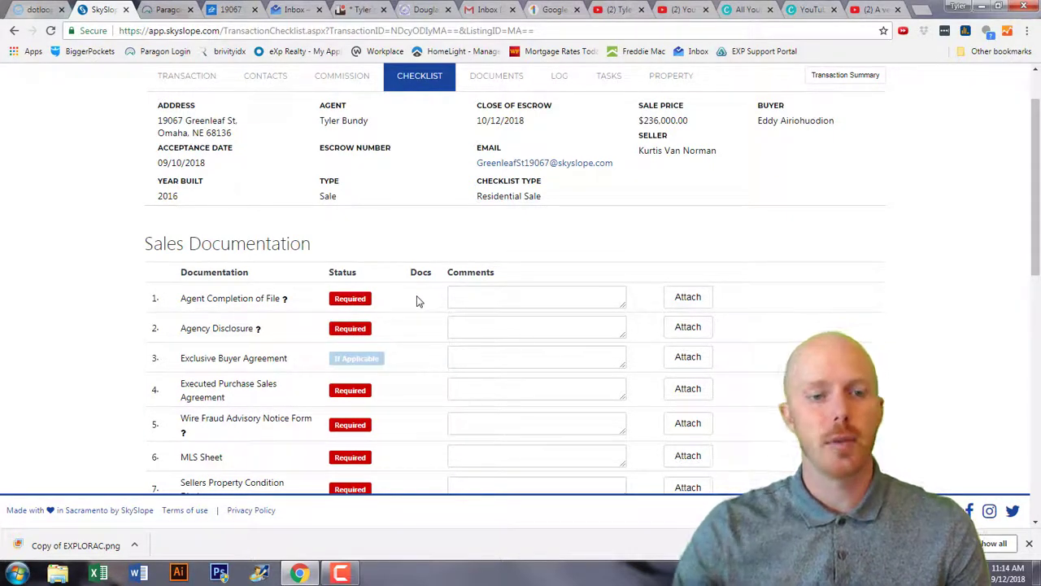
Attach the PA PDF to the Executed Purchase Sales Agreement item so it shows In Review.
{"action": "scroll", "coordinate": [417, 301], "scroll_direction": "down", "scroll_amount": 1}
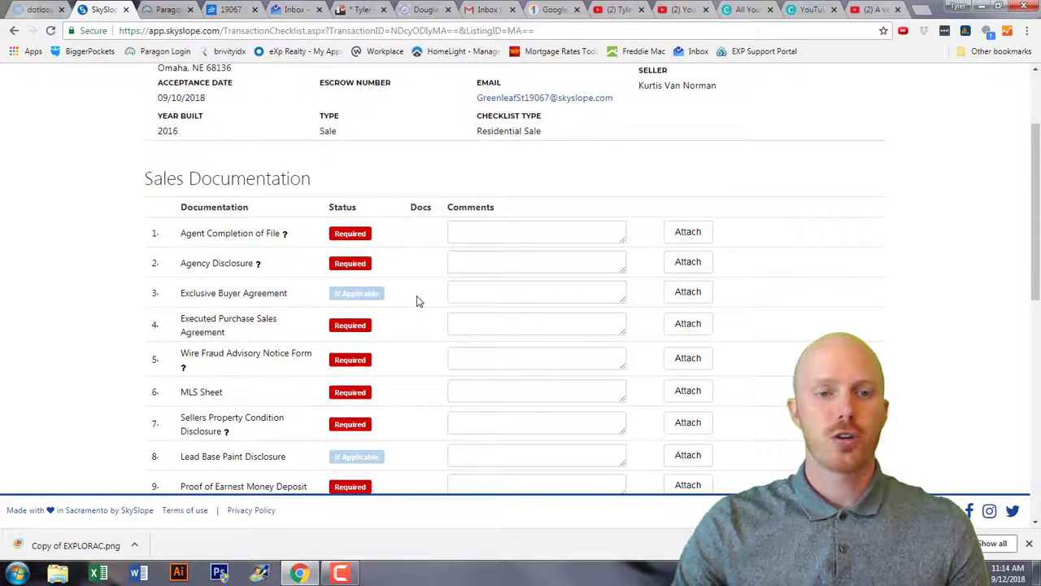
{"action": "scroll", "coordinate": [416, 301], "scroll_direction": "down", "scroll_amount": 1}
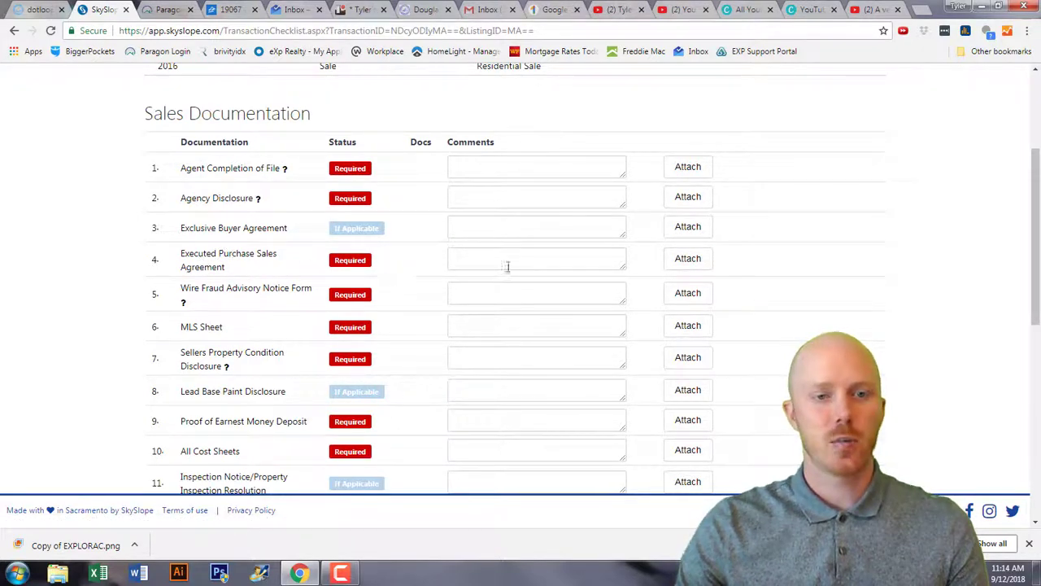
{"action": "left_click", "coordinate": [705, 260]}
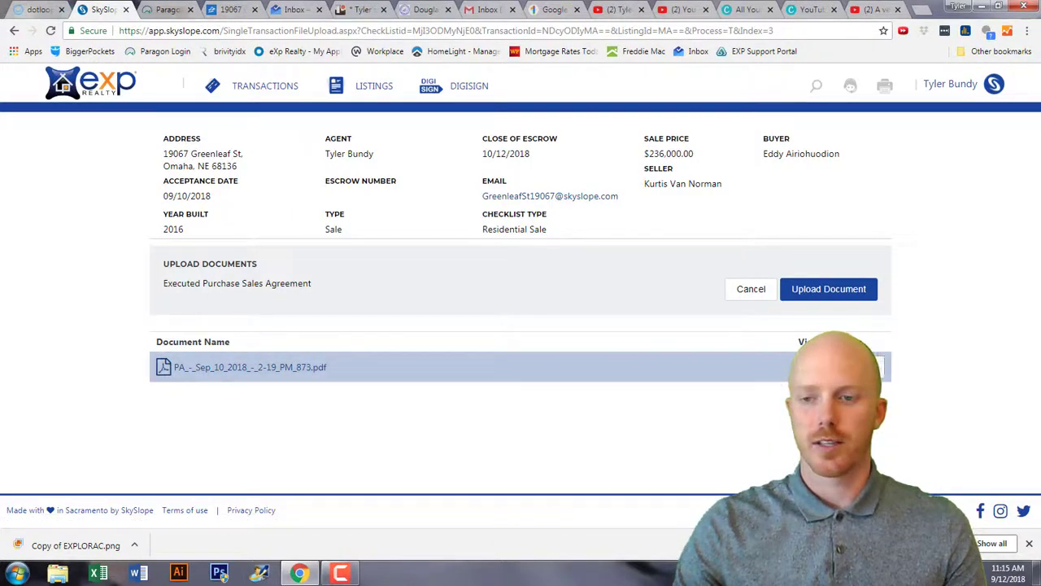
{"action": "left_click", "coordinate": [244, 367]}
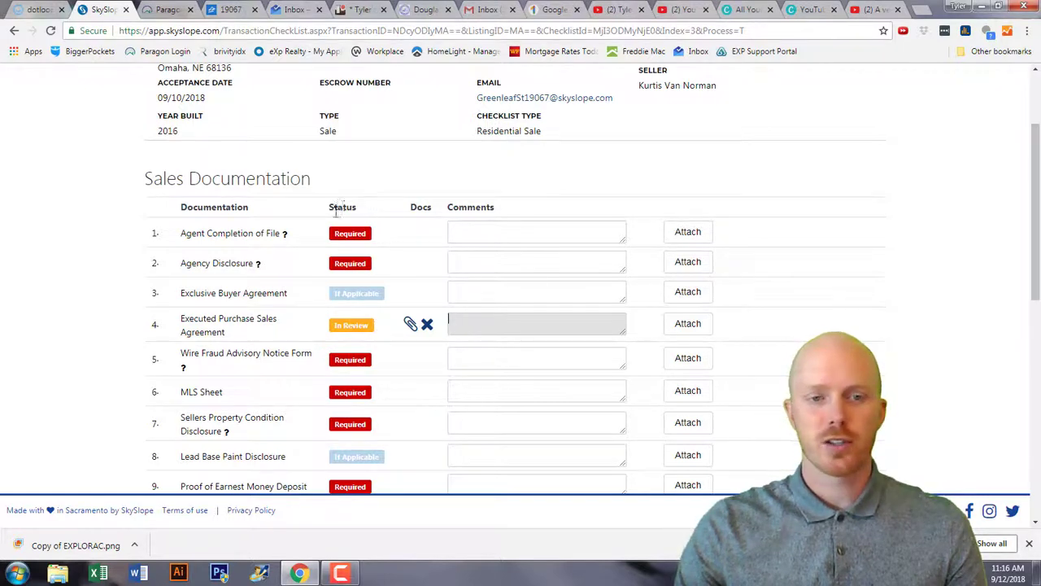
{"action": "scroll", "coordinate": [305, 373], "scroll_direction": "down", "scroll_amount": 3}
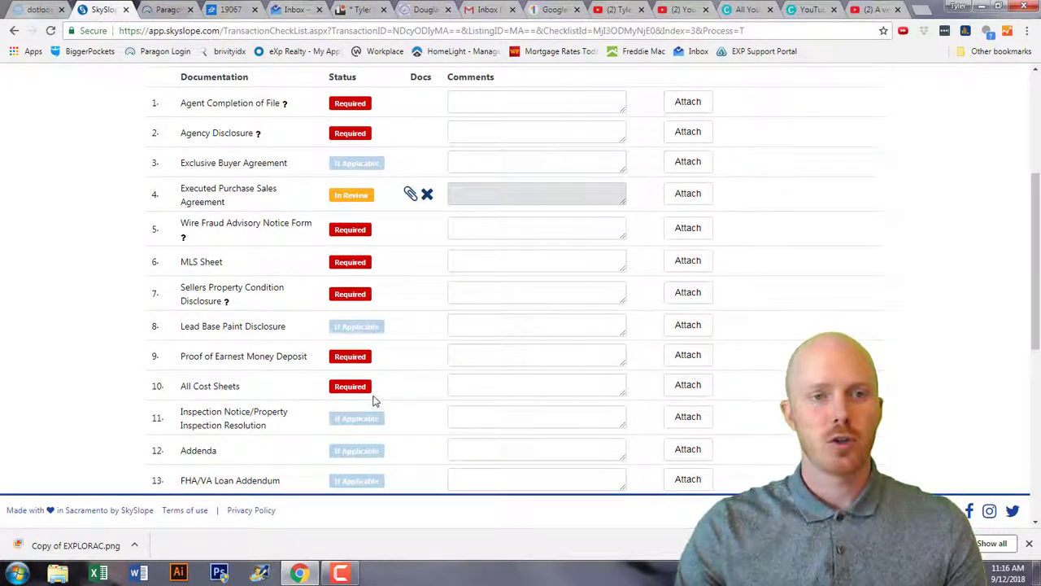
{"action": "scroll", "coordinate": [375, 400], "scroll_direction": "up", "scroll_amount": 1}
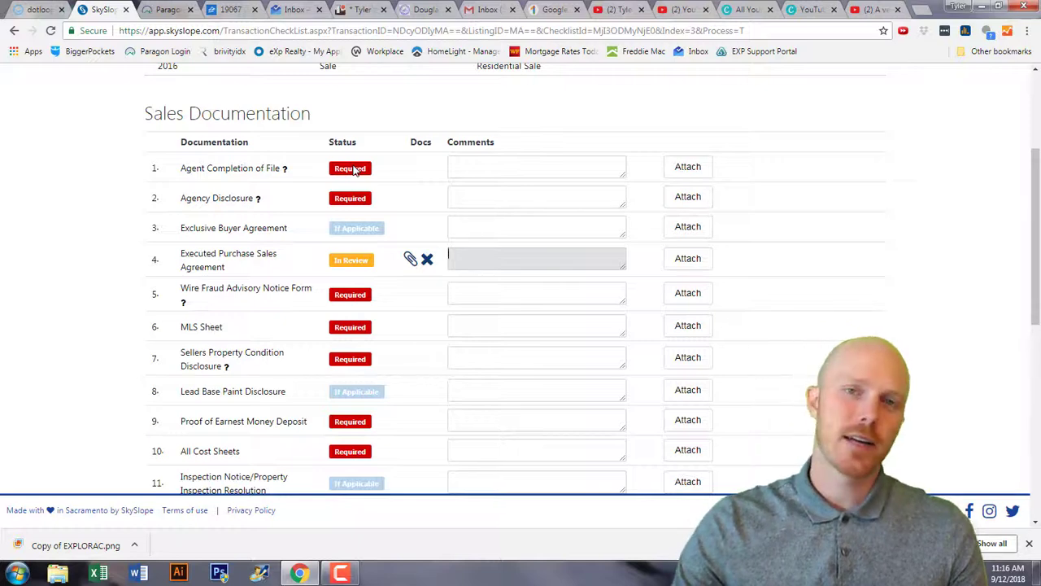
{"action": "scroll", "coordinate": [353, 168], "scroll_direction": "up", "scroll_amount": 3}
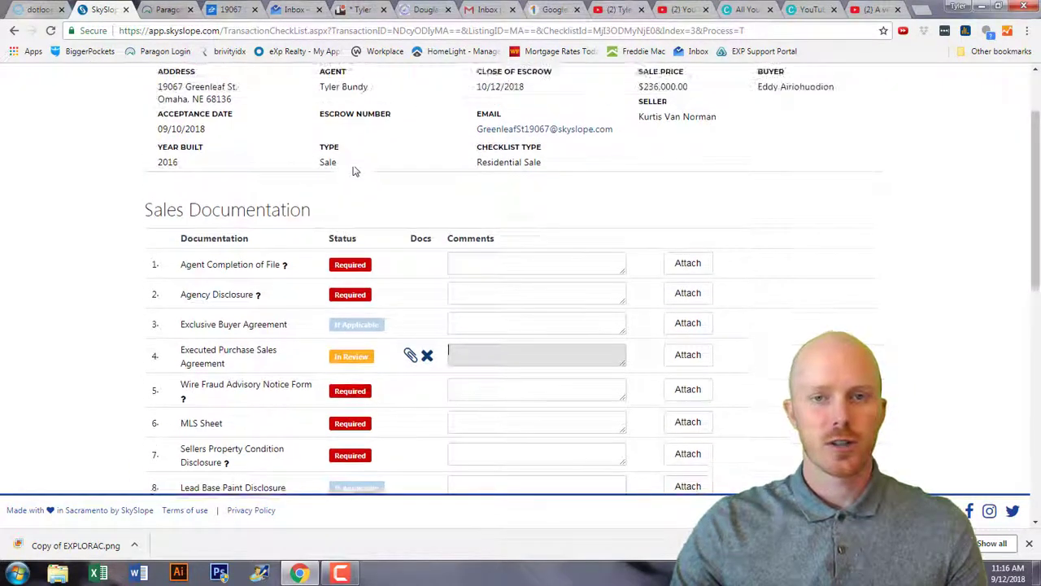
{"action": "left_click", "coordinate": [79, 83]}
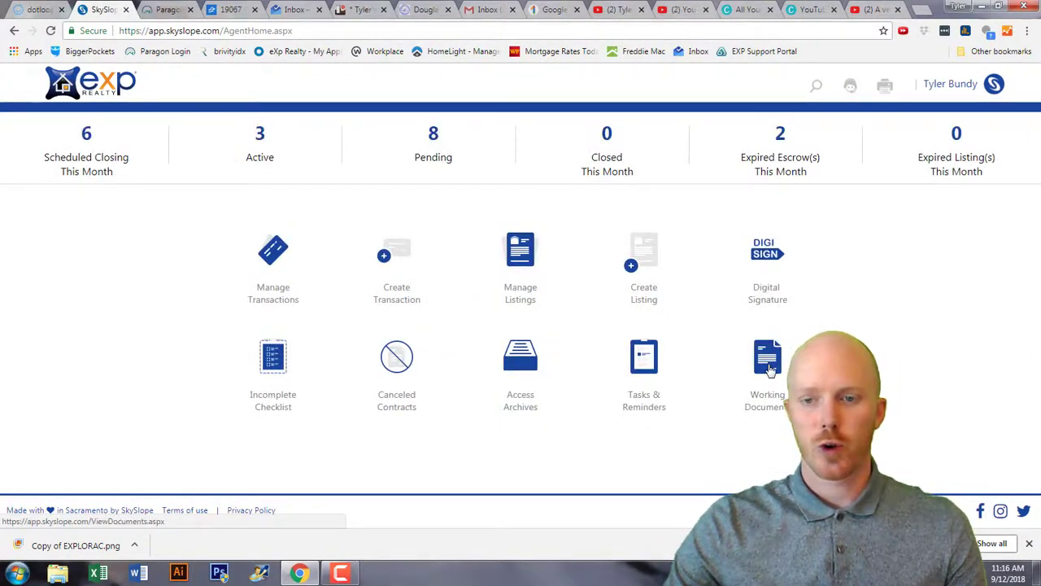
{"action": "left_click", "coordinate": [769, 368]}
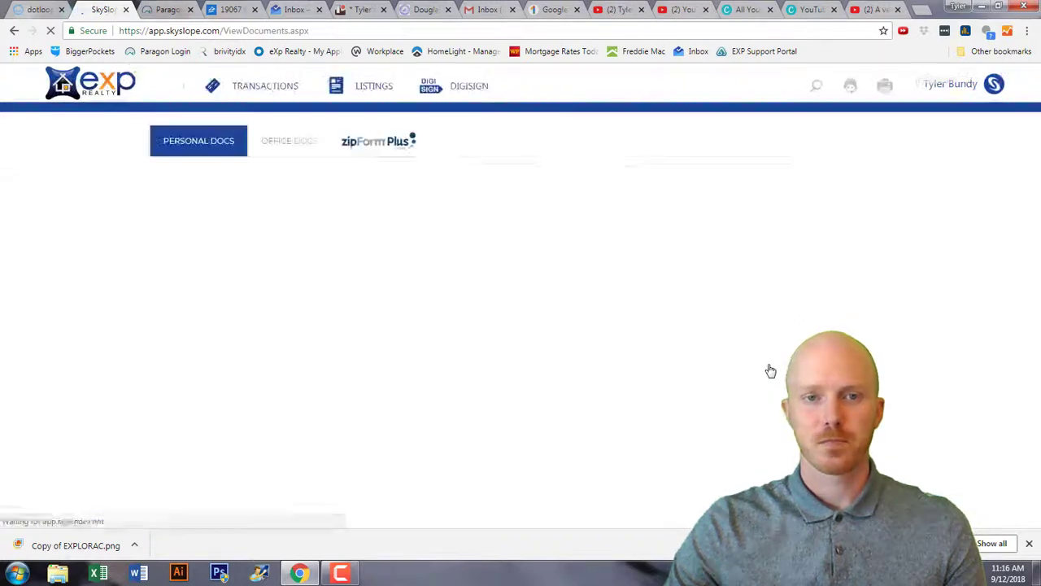
{"action": "left_click", "coordinate": [280, 143]}
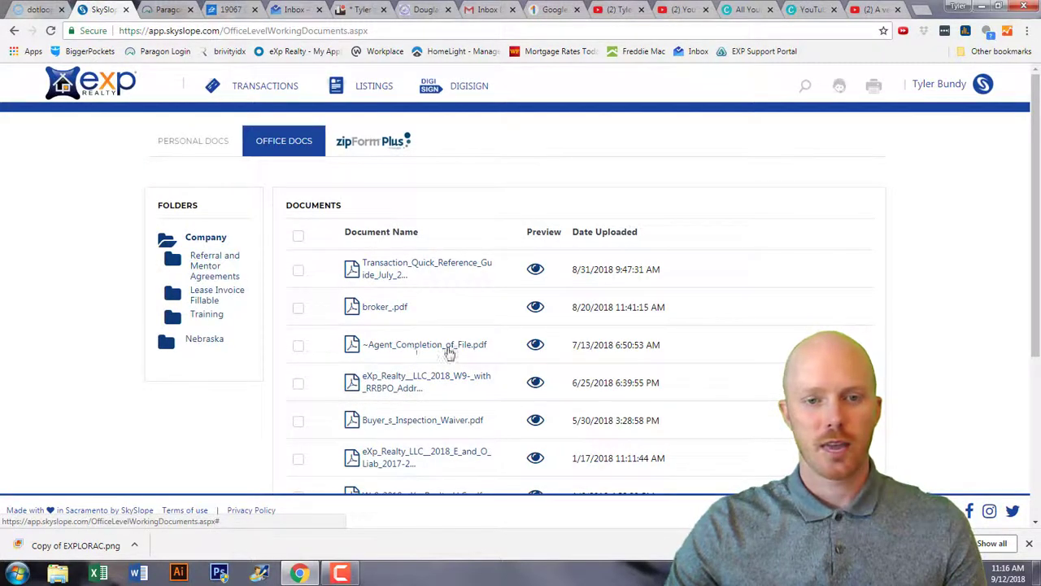
{"action": "left_click", "coordinate": [298, 352]}
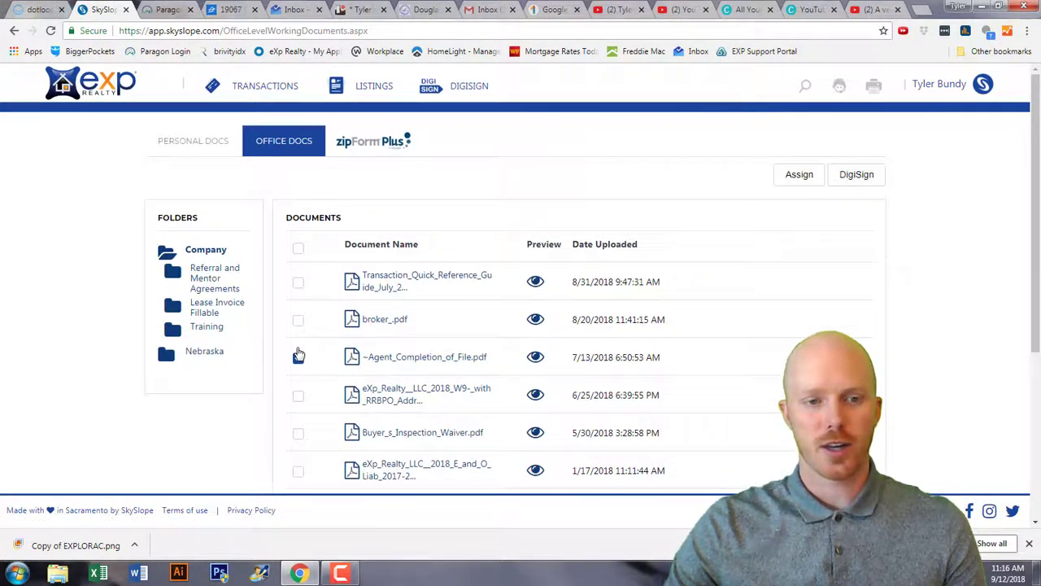
{"action": "left_click", "coordinate": [801, 175]}
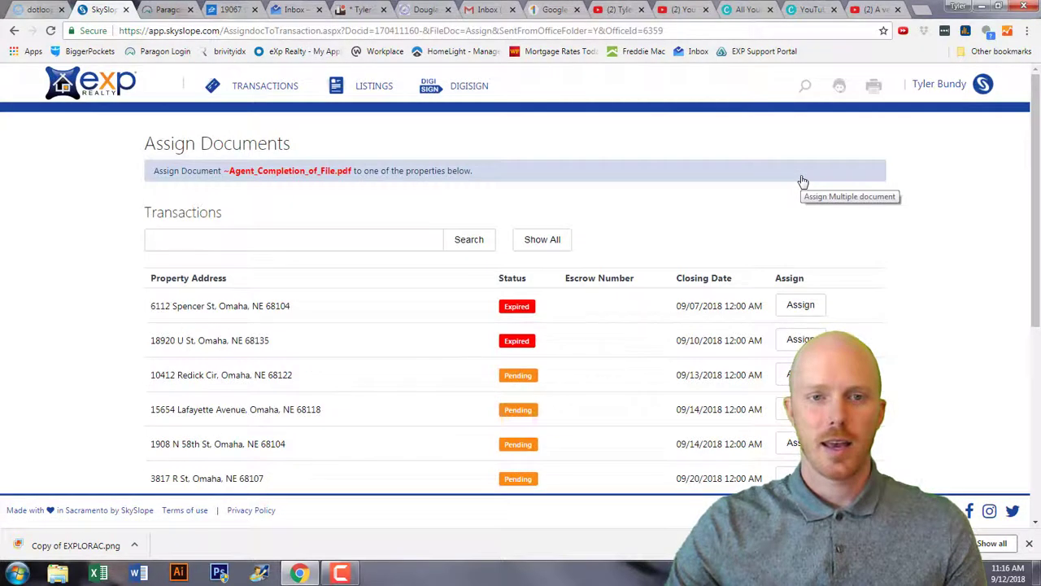
{"action": "scroll", "coordinate": [799, 180], "scroll_direction": "down", "scroll_amount": 2}
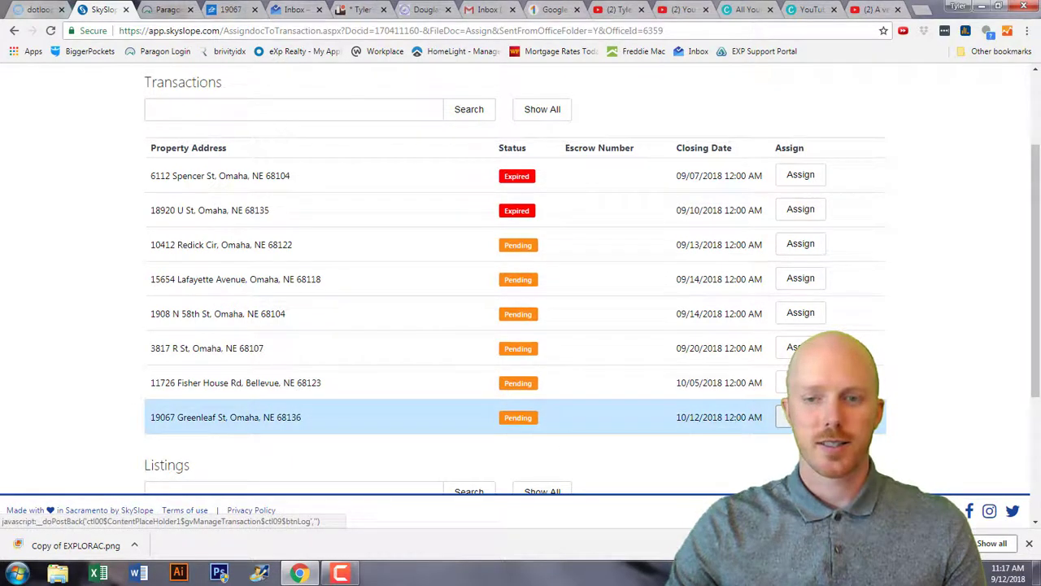
{"action": "left_click", "coordinate": [800, 417]}
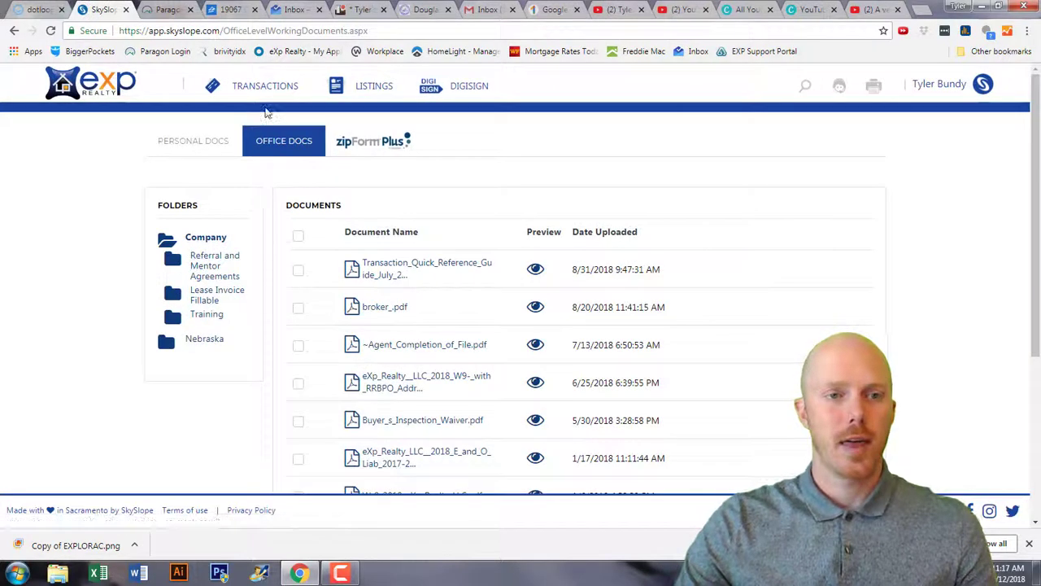
{"action": "left_click", "coordinate": [259, 87]}
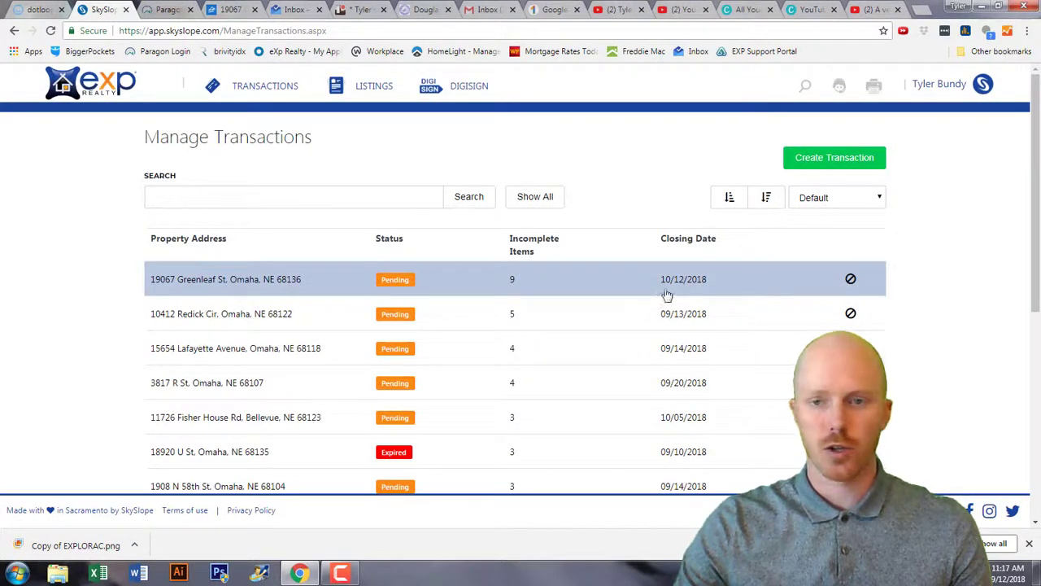
Attach the Agent Completion of File PDF to its item on the Greenleaf St checklist.
{"action": "left_click", "coordinate": [276, 285]}
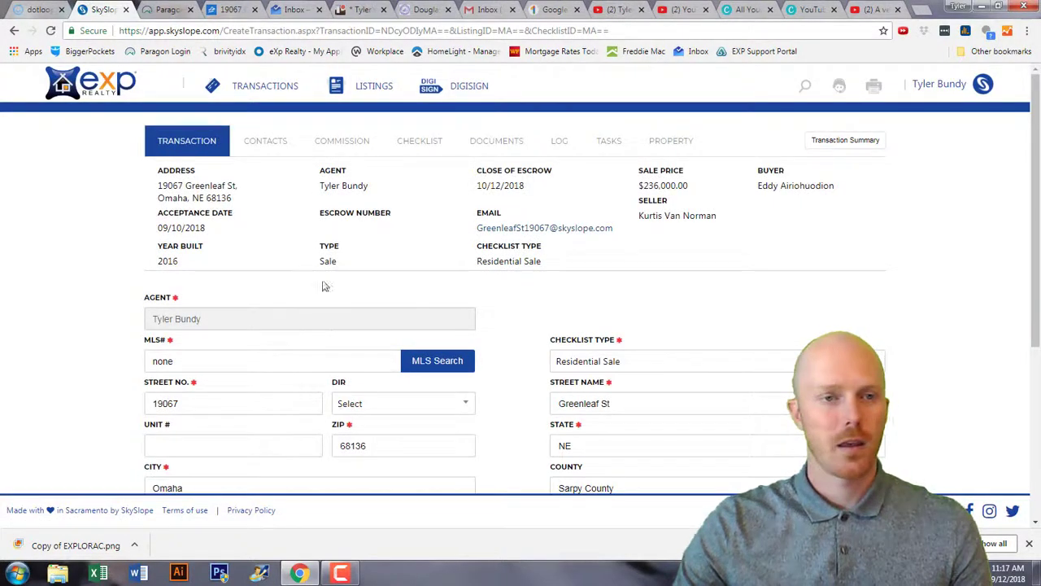
{"action": "left_click", "coordinate": [408, 144]}
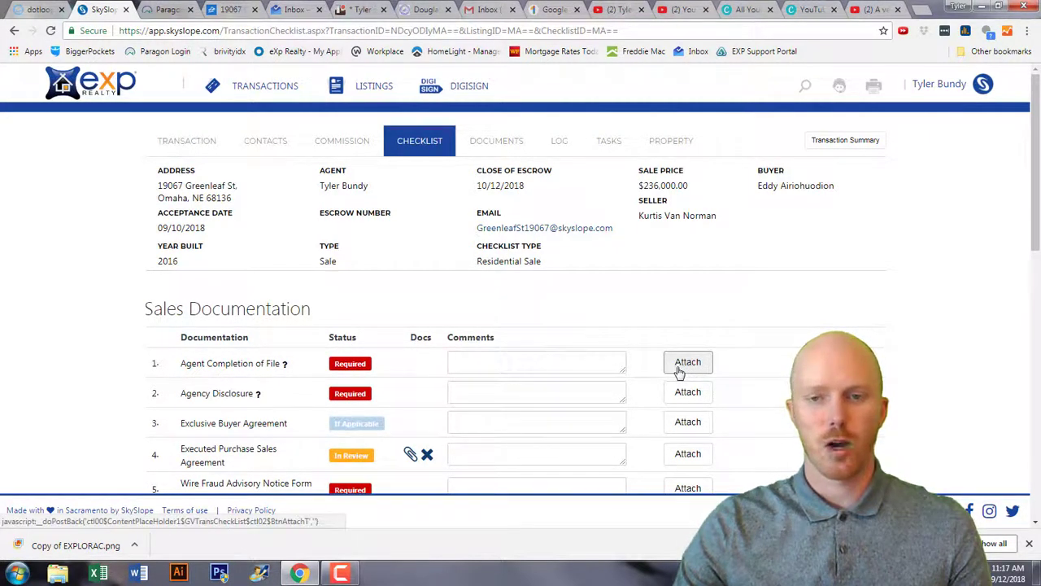
{"action": "left_click", "coordinate": [687, 363]}
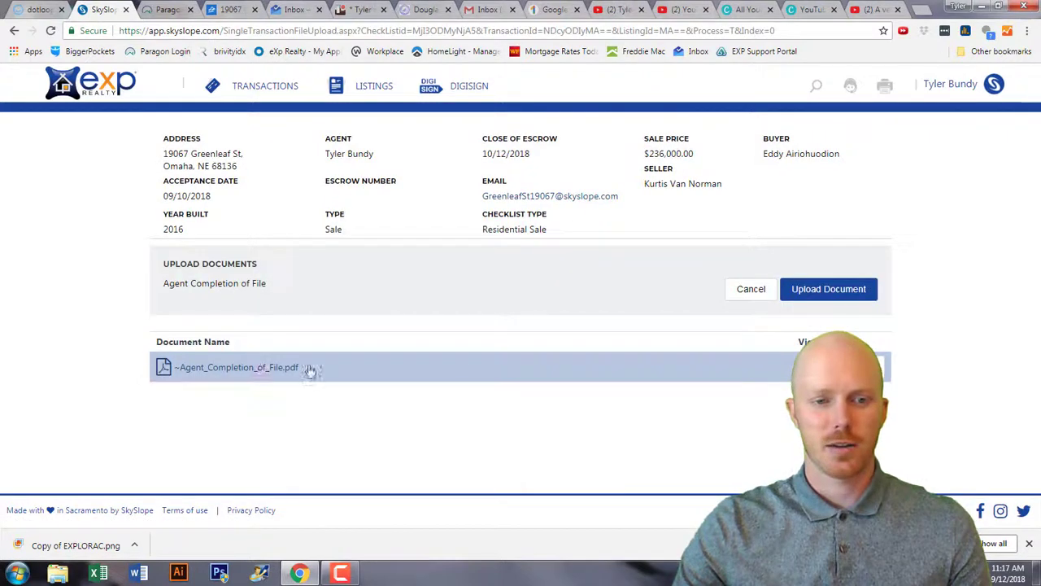
{"action": "left_click", "coordinate": [859, 367]}
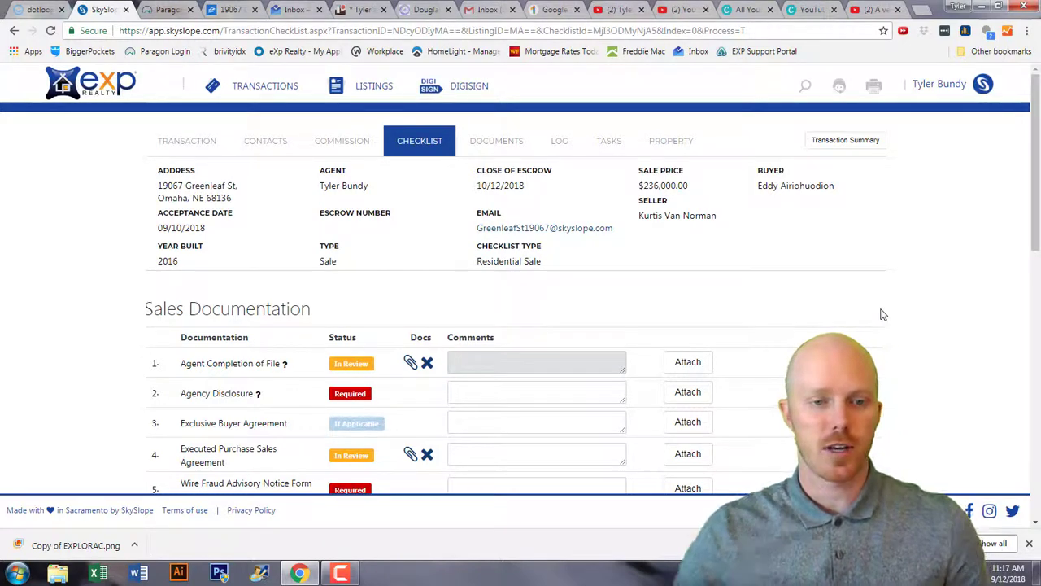
{"action": "scroll", "coordinate": [554, 350], "scroll_direction": "down", "scroll_amount": 1}
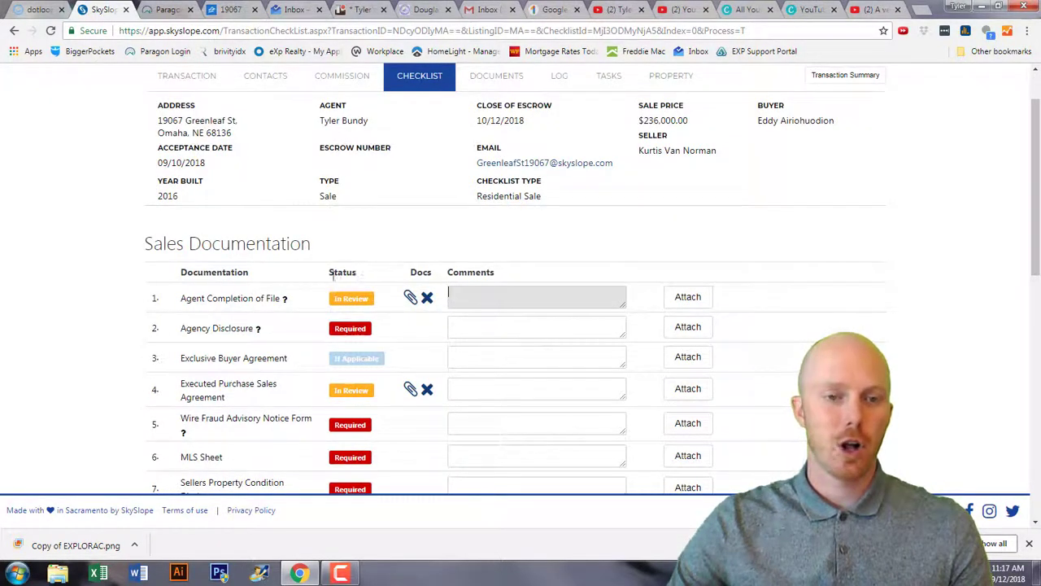
{"action": "scroll", "coordinate": [314, 350], "scroll_direction": "down", "scroll_amount": 3}
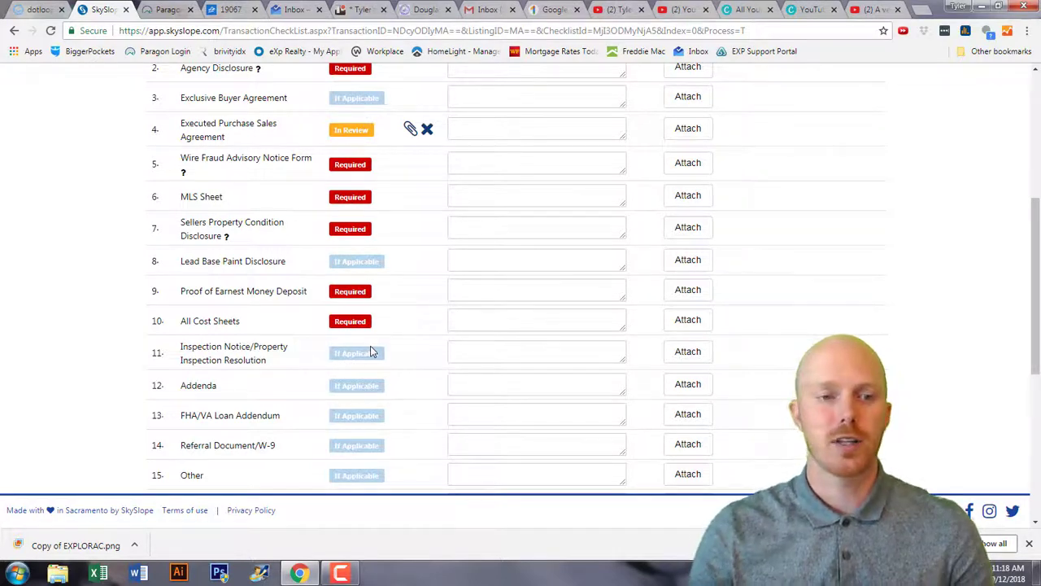
{"action": "scroll", "coordinate": [405, 346], "scroll_direction": "down", "scroll_amount": 5}
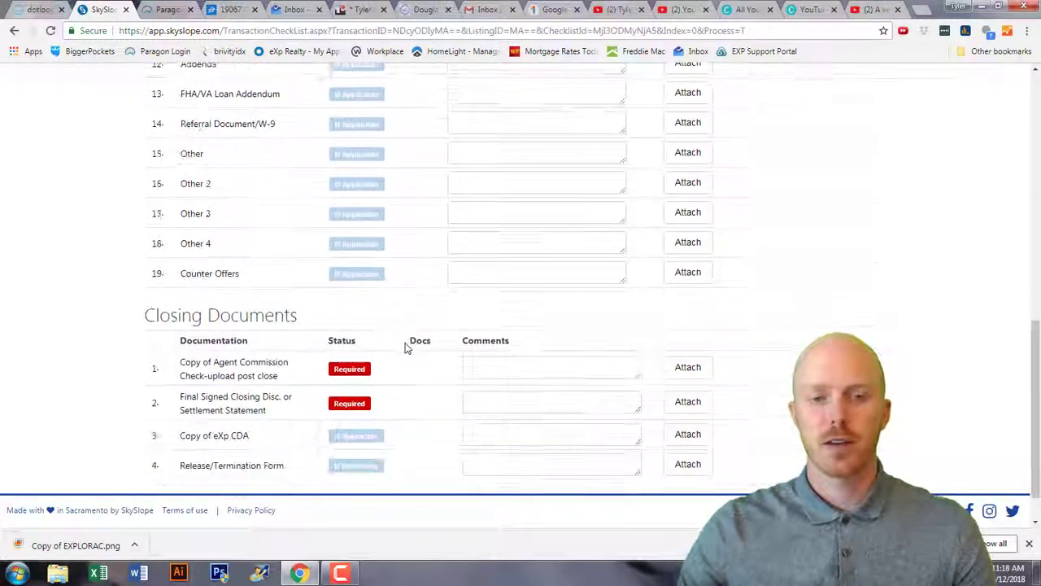